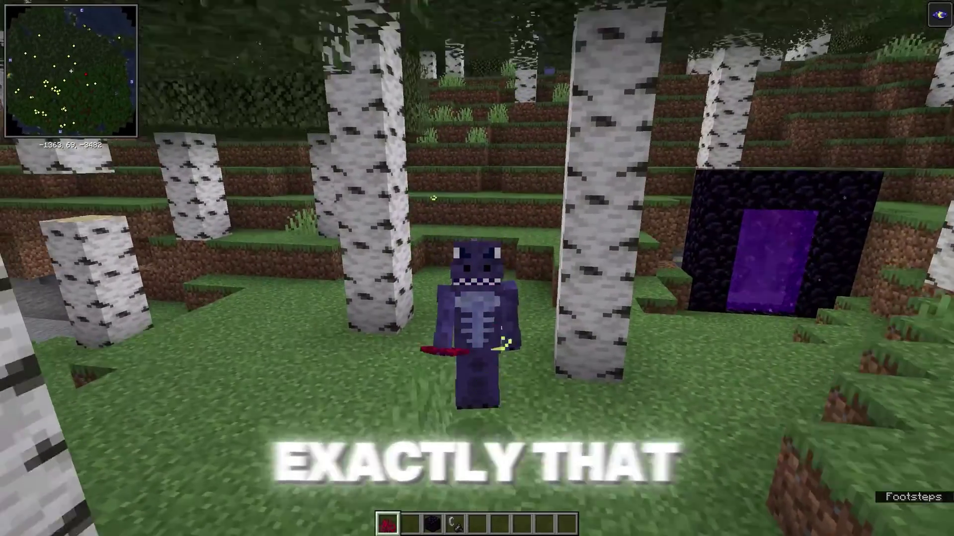
left_click(477, 268)
key("space")
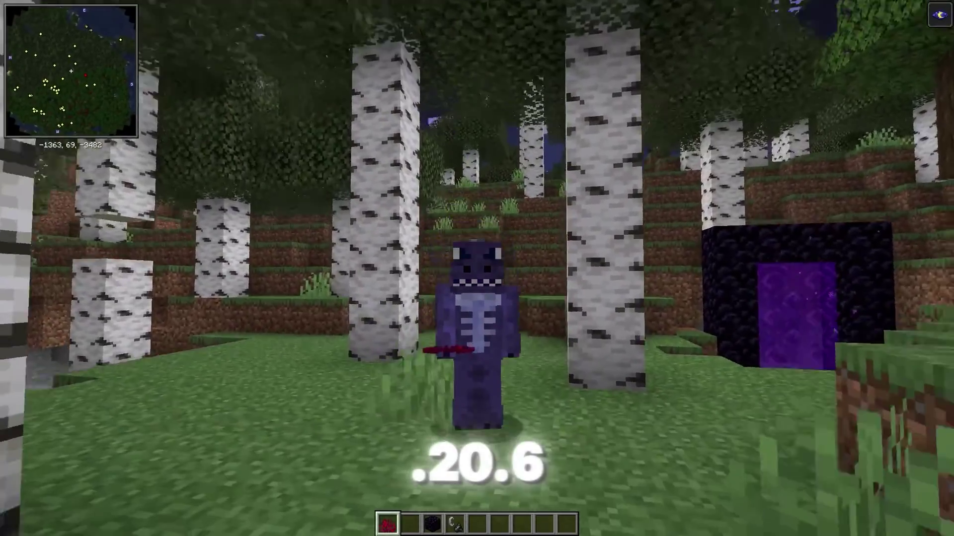
key("w")
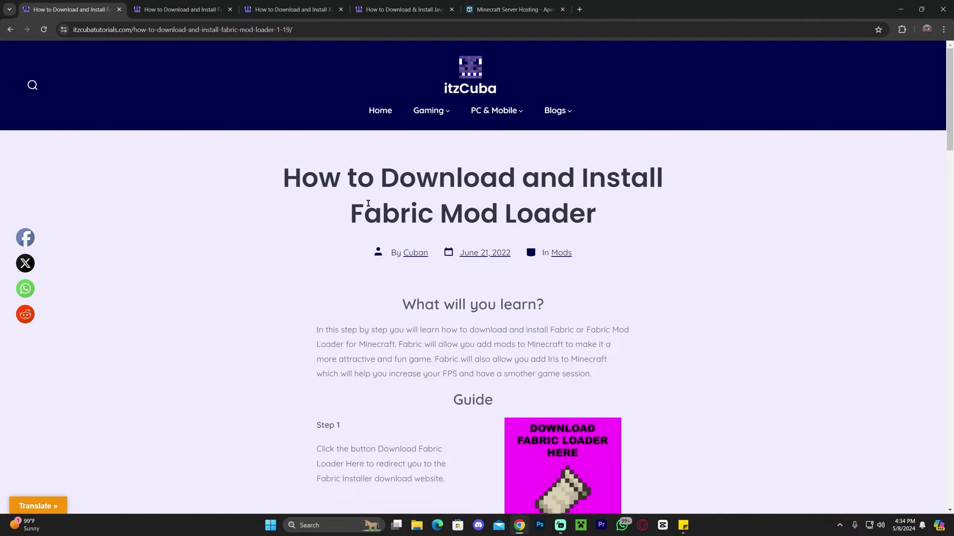
Open the Fabric installer download page linked in Step 1 of the Fabric Mod Loader guide
scroll(553, 187, "down", 10)
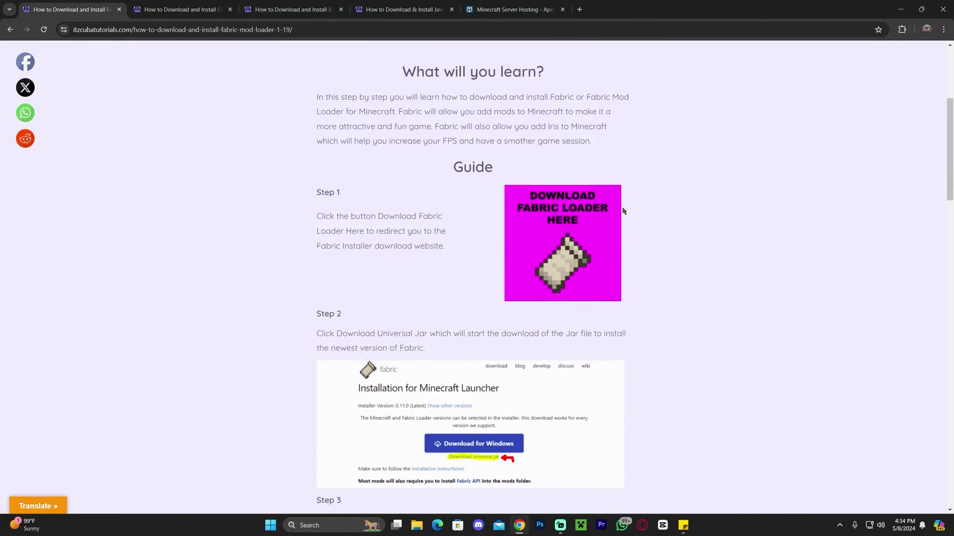
scroll(647, 217, "up", 10)
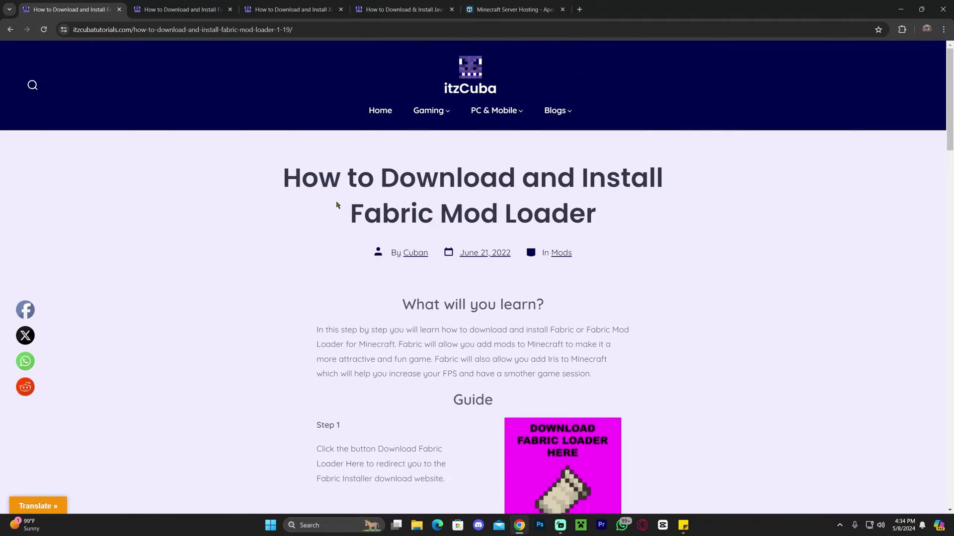
left_click_drag(303, 178, 553, 214)
left_click(632, 217)
scroll(665, 236, "down", 3)
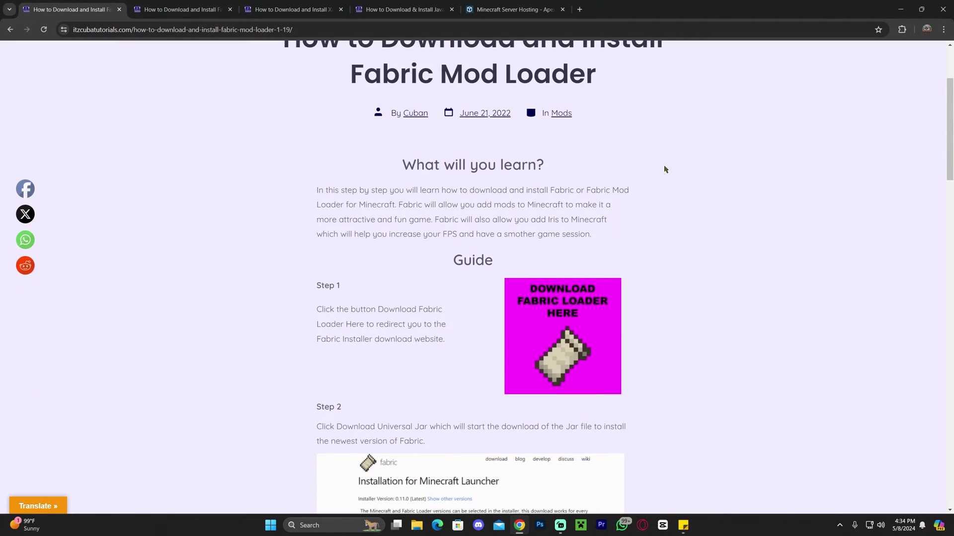
scroll(664, 168, "up", 3)
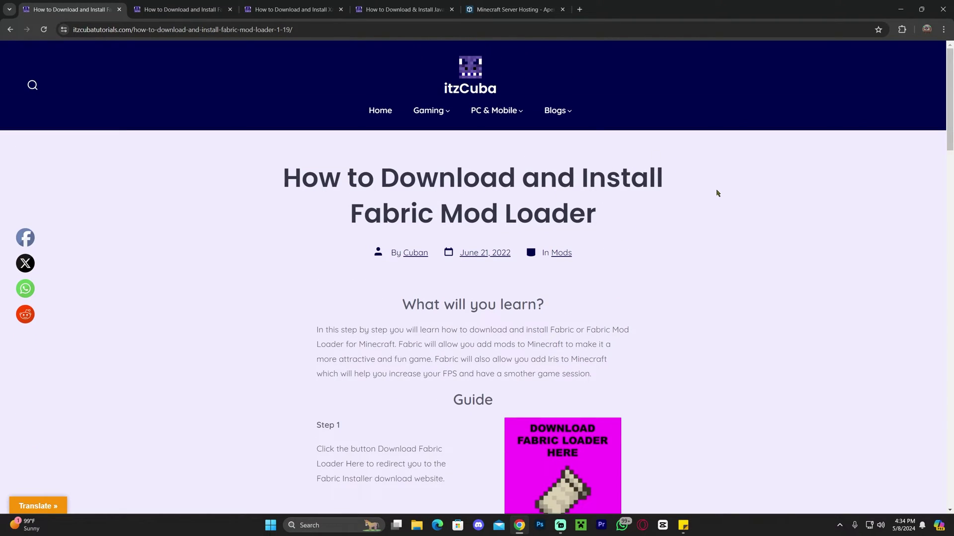
scroll(717, 193, "down", 2)
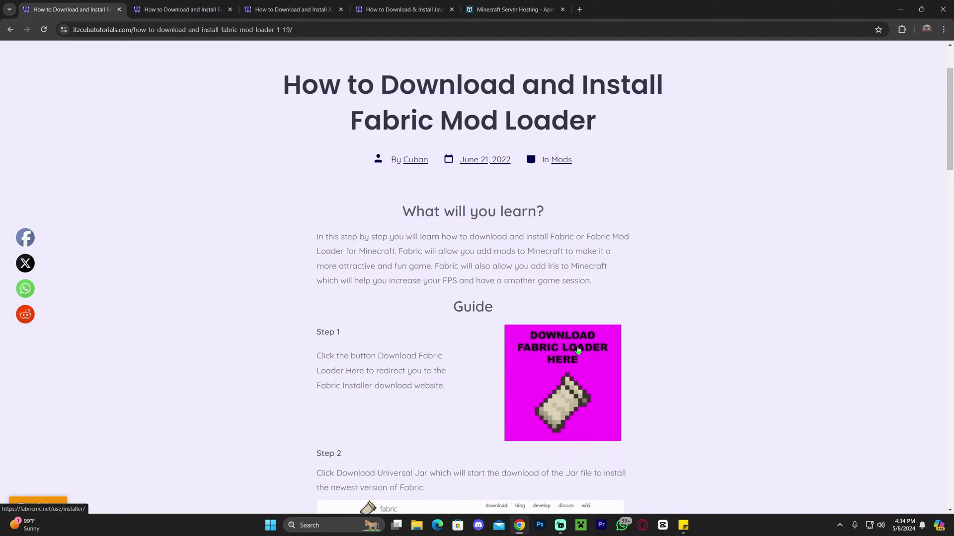
left_click(578, 351)
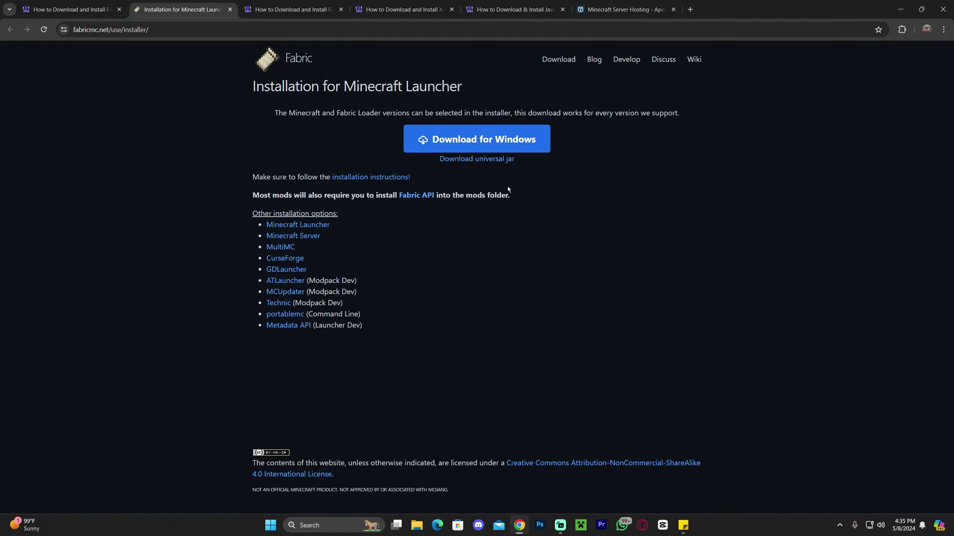
Download the universal Fabric installer as fabric-installer-1.0.1 (2).jar and place a copy on the desktop
left_click(461, 162)
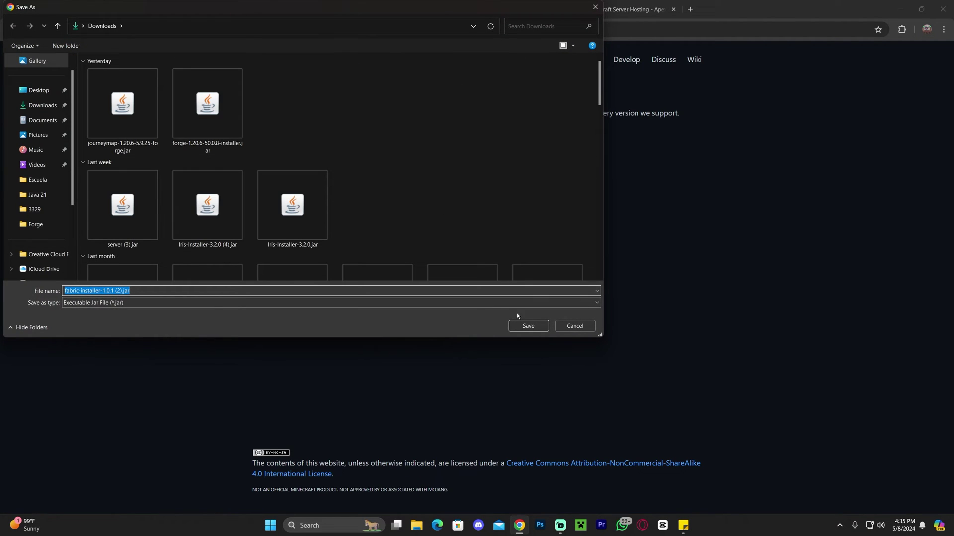
left_click(517, 318)
left_click_drag(769, 9, 484, 79)
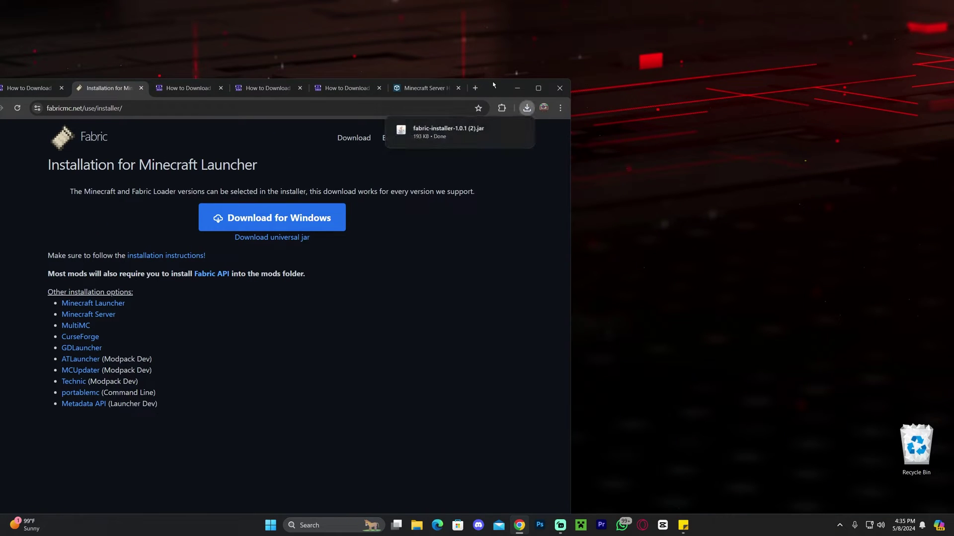
left_click_drag(437, 132, 689, 147)
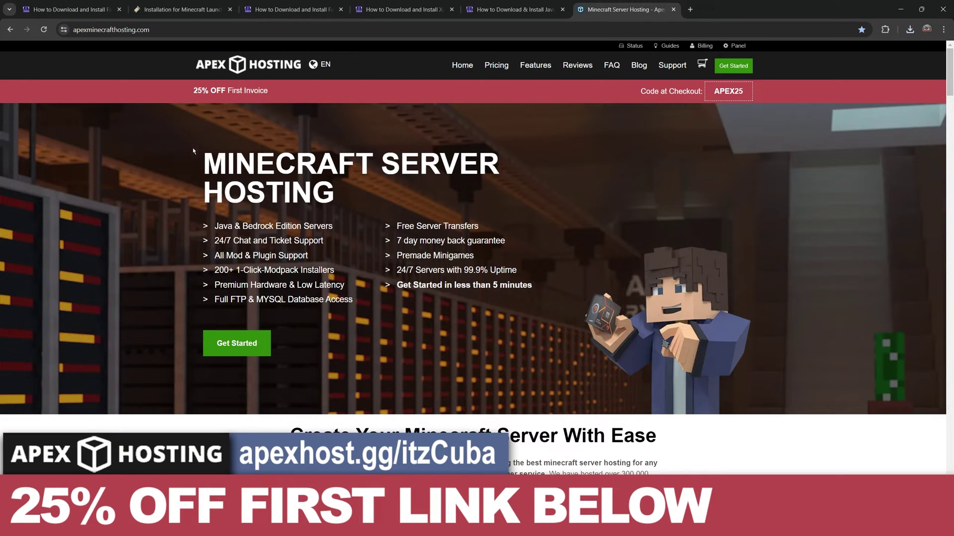
Review the Minecraft server hosting heading and feature list on the Apex Hosting home page
left_click_drag(194, 151, 387, 190)
left_click(387, 193)
scroll(367, 199, "down", 1)
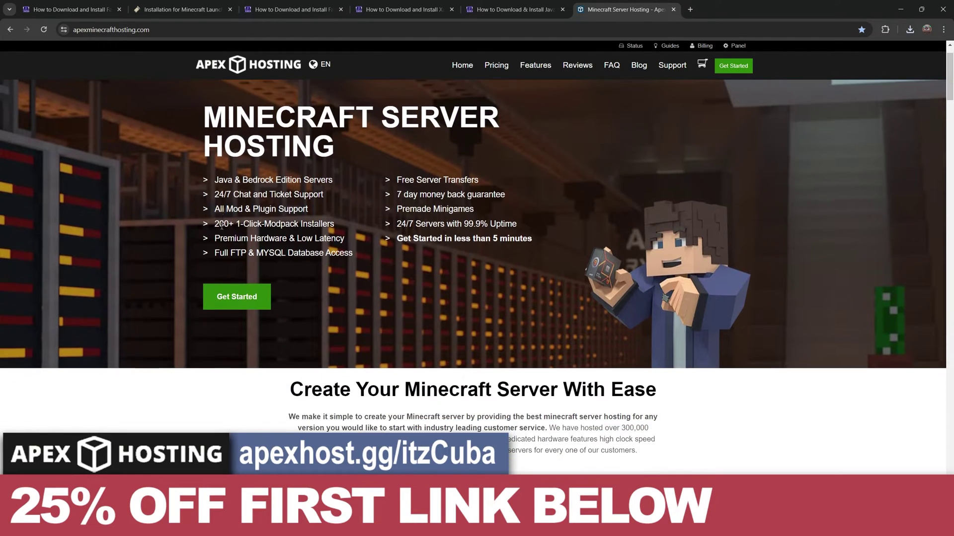
left_click_drag(216, 180, 261, 183)
left_click(294, 180)
scroll(426, 203, "up", 1)
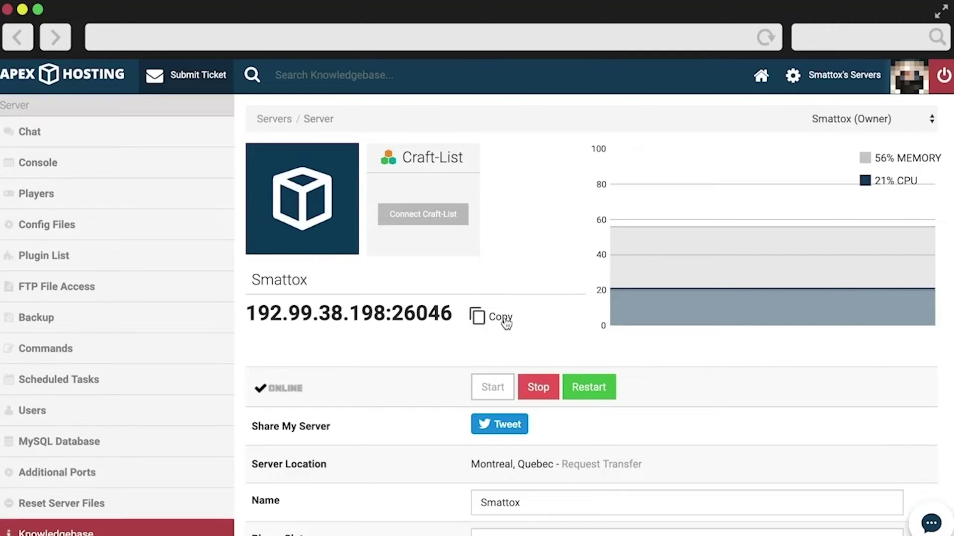
Copy the hosted server's address into the Minecraft Server entry's address and join that server
left_click(505, 320)
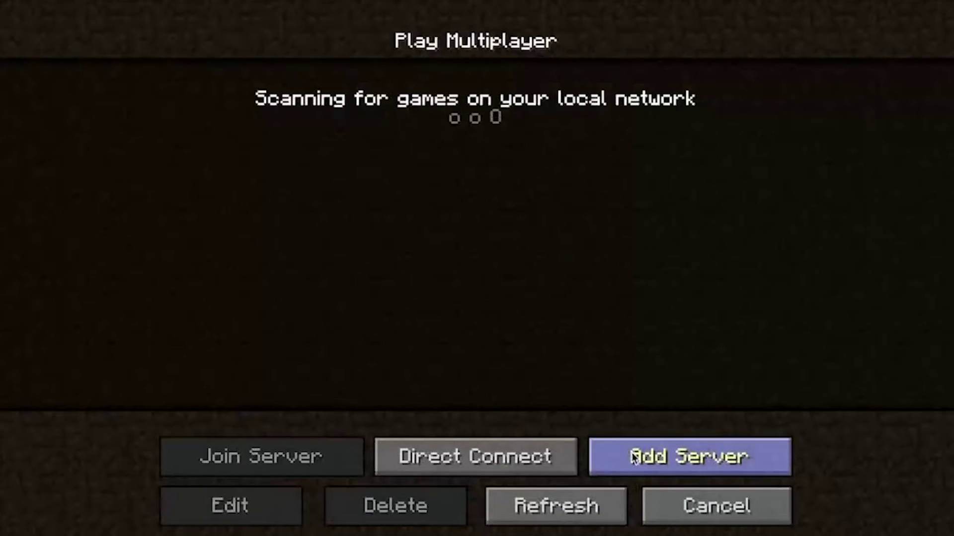
left_click(688, 455)
left_click(560, 243)
key("ctrl+v")
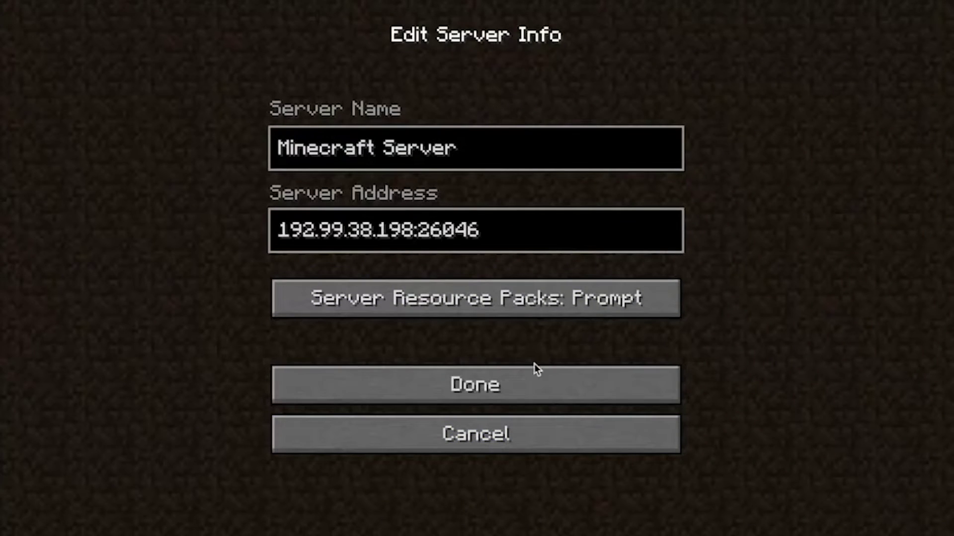
left_click(534, 370)
double_click(596, 90)
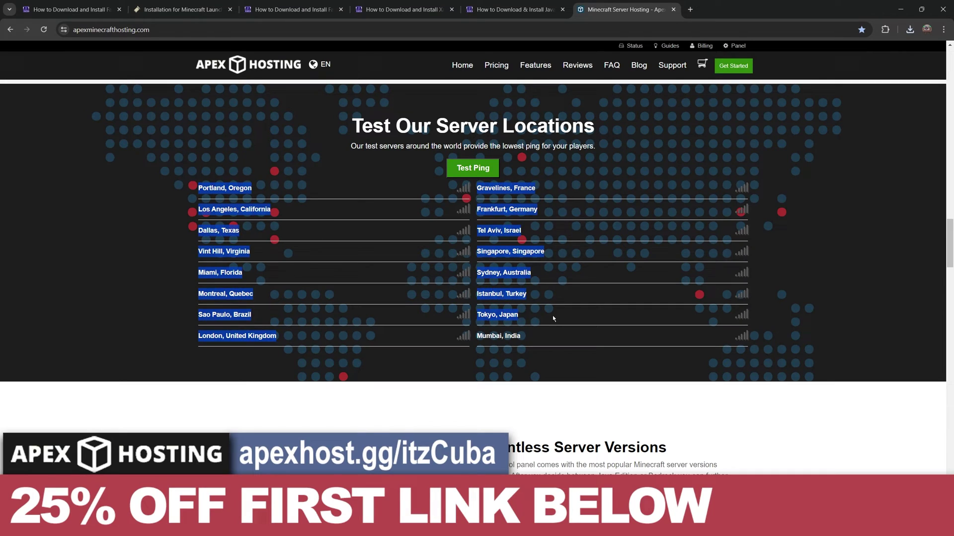
Examine the server locations, modpack installer feature and quick setup claim on the Apex Hosting page
left_click(556, 326)
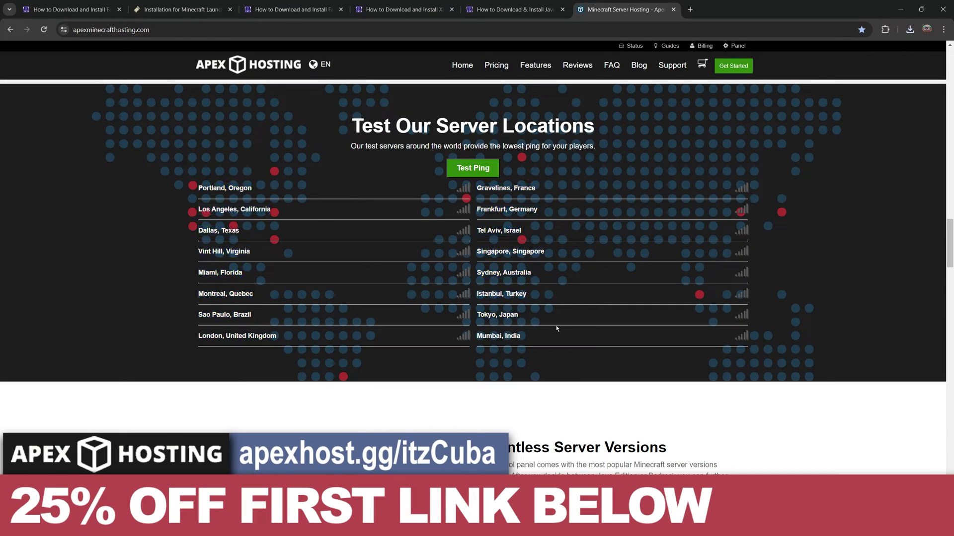
scroll(668, 315, "down", 15)
scroll(668, 315, "up", 20)
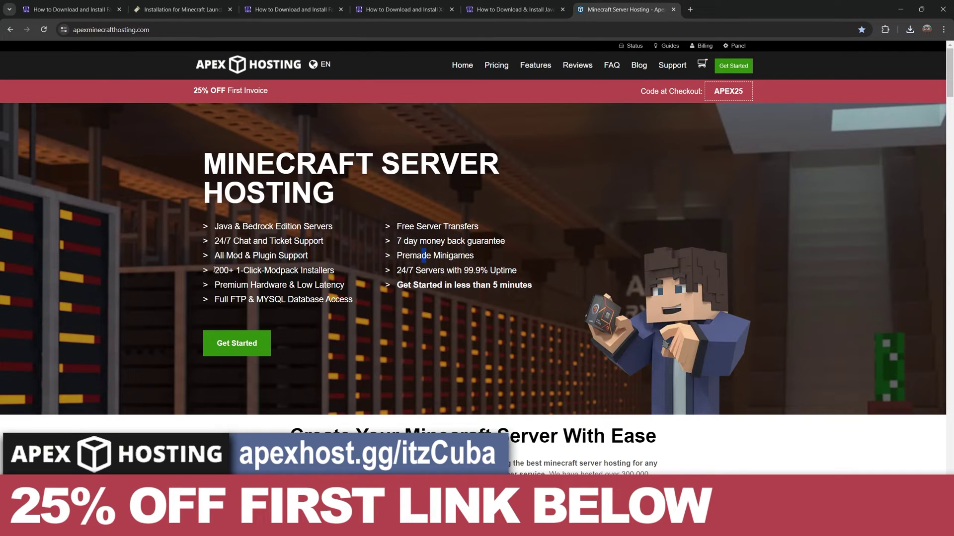
left_click_drag(335, 272, 224, 273)
left_click(240, 271)
left_click_drag(398, 286, 522, 285)
left_click(270, 160)
Close the Apex Hosting, Fabric Mod Loader guide and Fabric installer pages
key("ctrl+w")
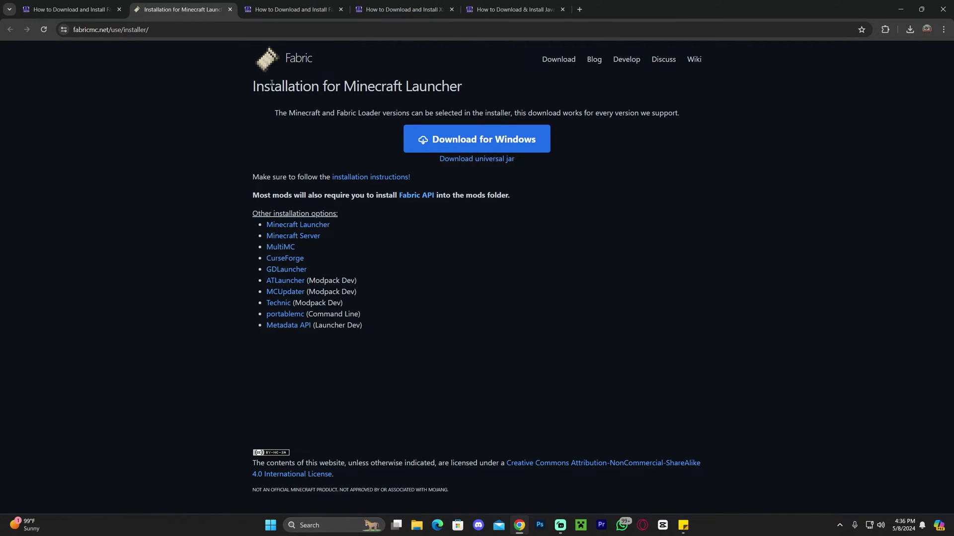
left_click(120, 10)
left_click(119, 10)
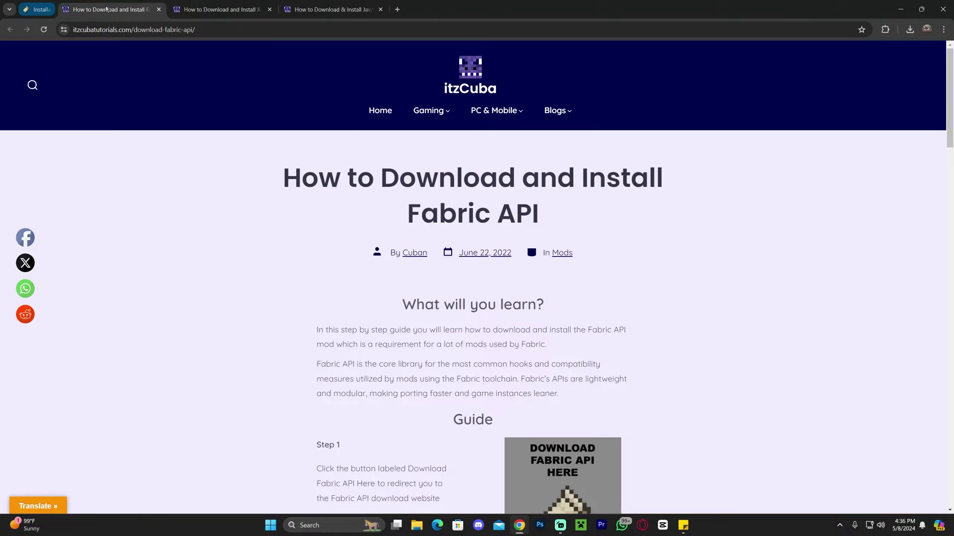
Look through the Fabric API guide and open the CurseForge download page linked in its Step 1
left_click_drag(285, 176, 557, 211)
left_click(563, 213)
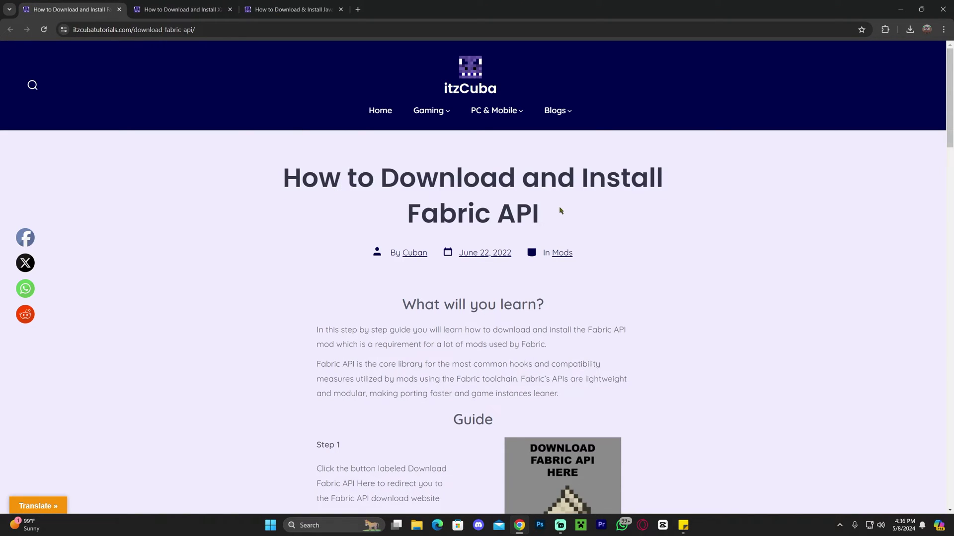
scroll(471, 279, "down", 5)
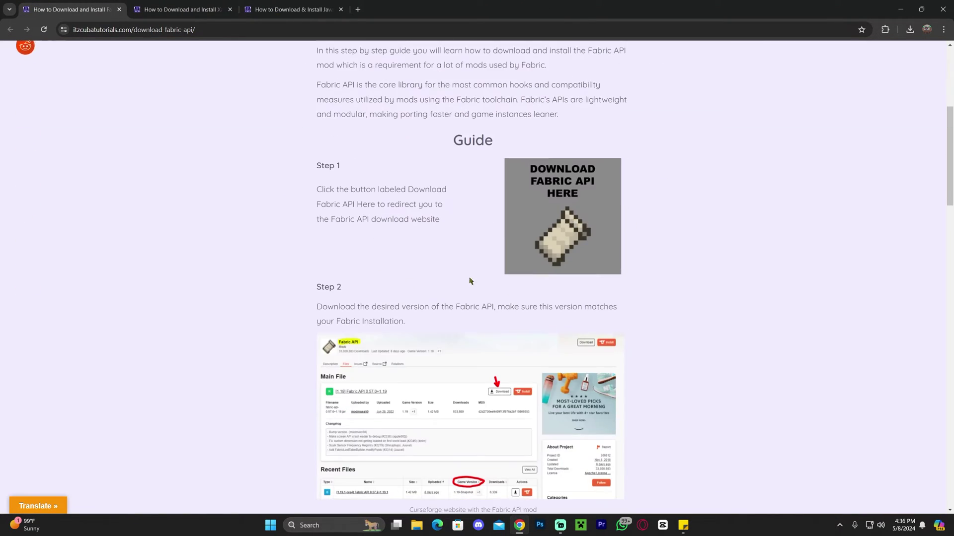
scroll(630, 227, "down", 2)
scroll(708, 228, "up", 1)
scroll(708, 227, "up", 6)
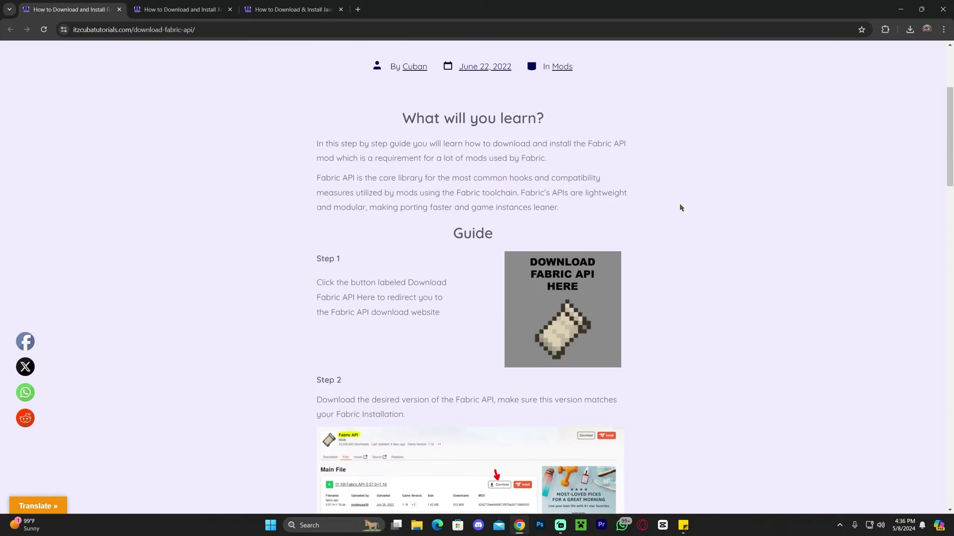
left_click_drag(281, 176, 558, 208)
left_click(559, 208)
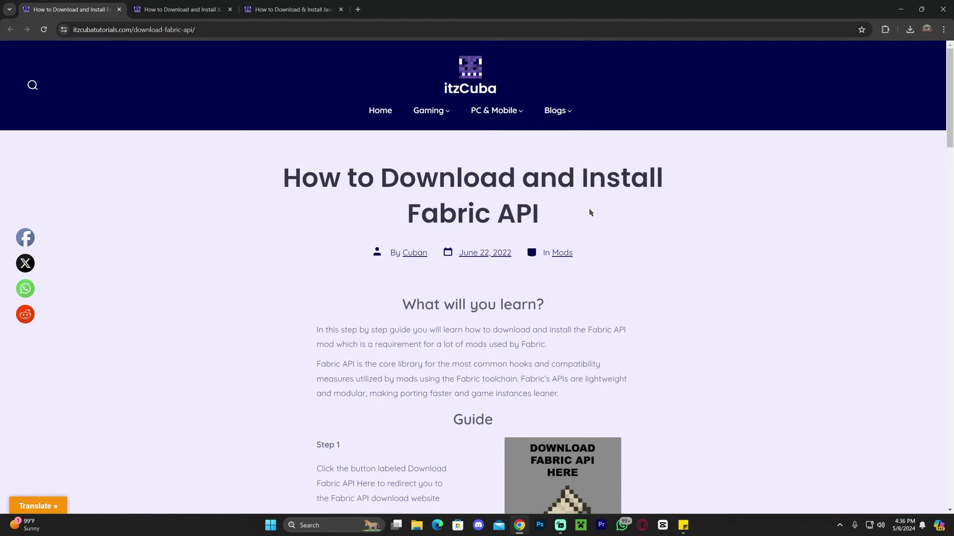
scroll(629, 199, "down", 3)
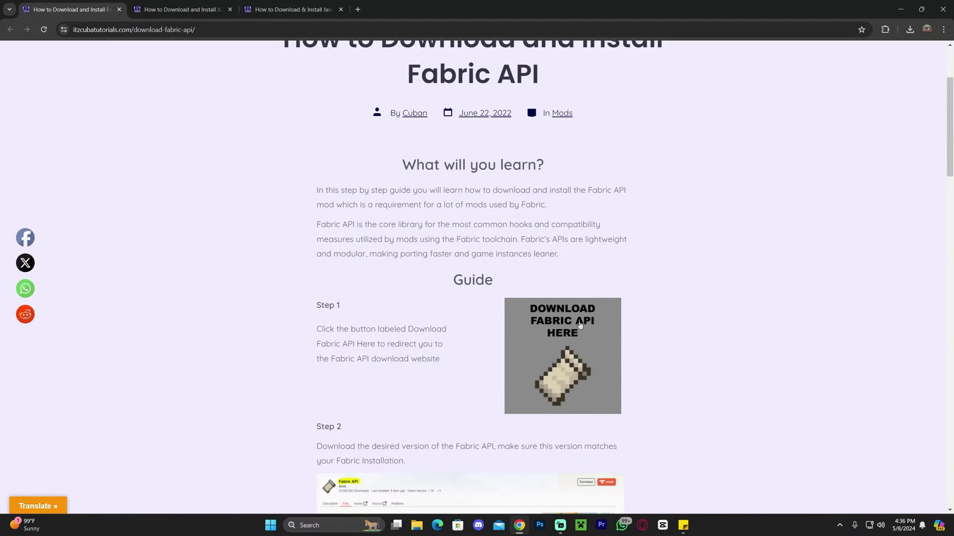
left_click(579, 321)
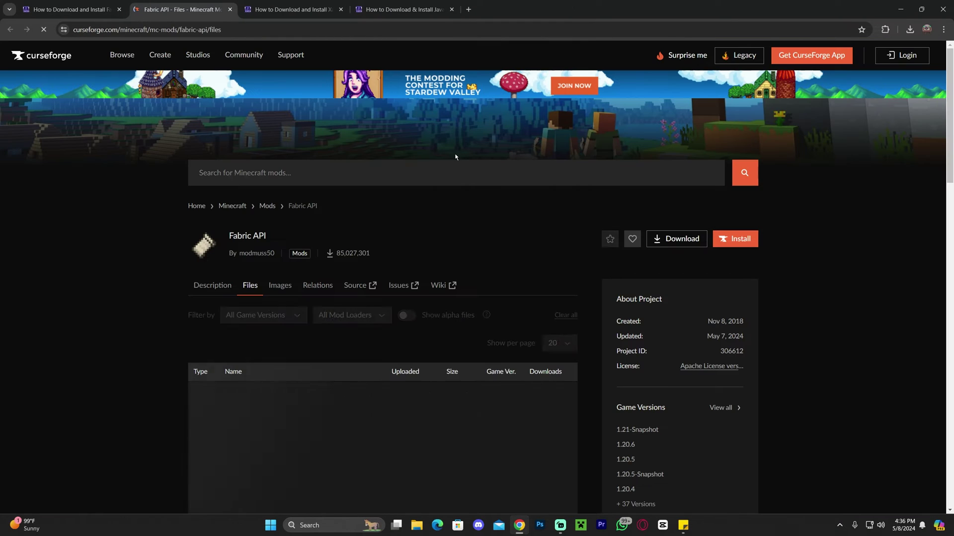
Download the newest Fabric API file for game version 1.20.6, saving fabric-api-0.98.0+1.20.6.jar to Downloads
left_click(255, 288)
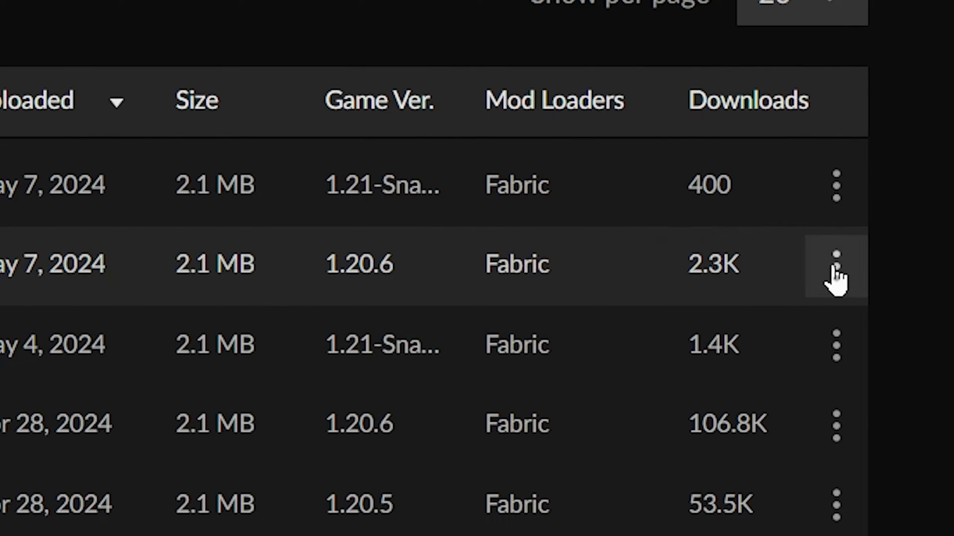
left_click(836, 278)
left_click(447, 373)
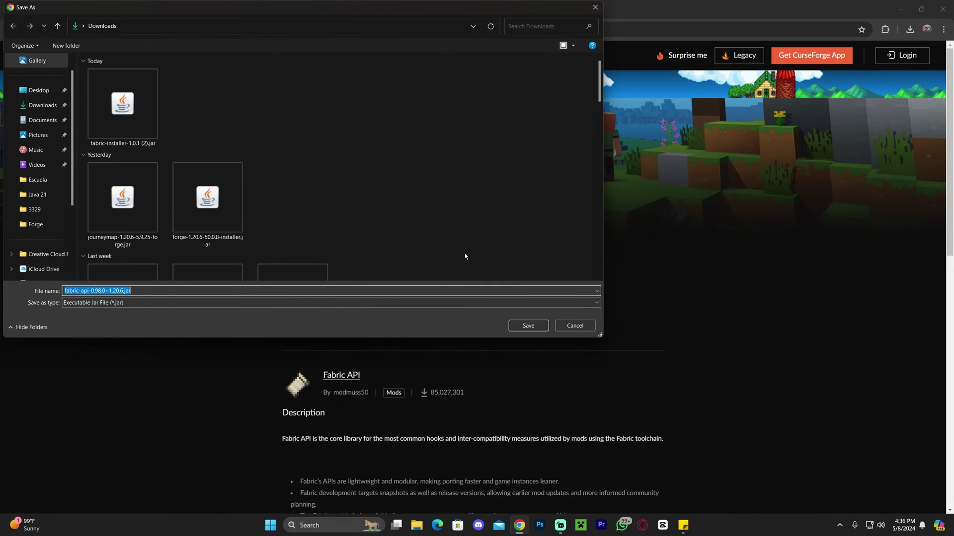
left_click(528, 326)
Shrink the browser window and place the downloaded Fabric API jar on the desktop beside the Fabric installer
left_click_drag(611, 5, 347, 80)
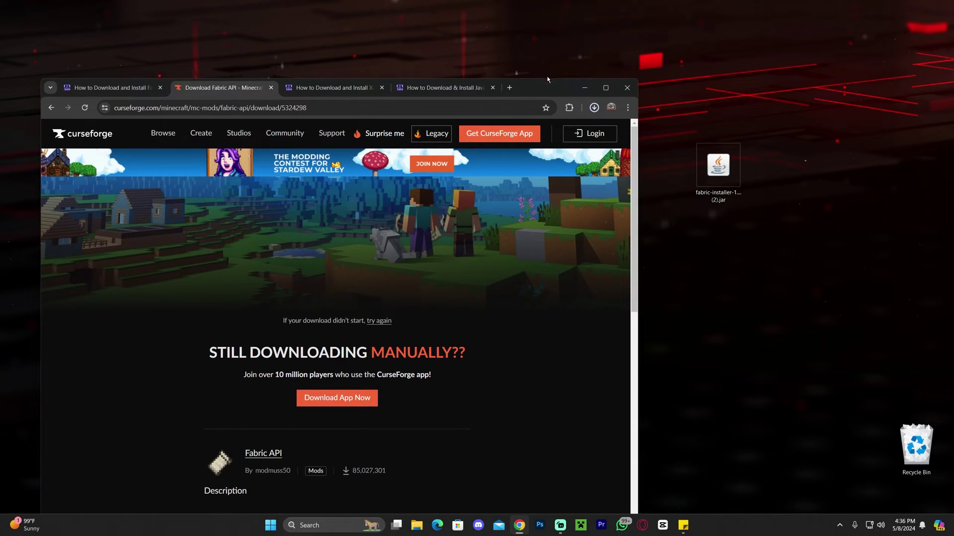
mouse_move(547, 79)
left_mouse_down()
mouse_move(550, 186)
mouse_move(543, 70)
left_mouse_up()
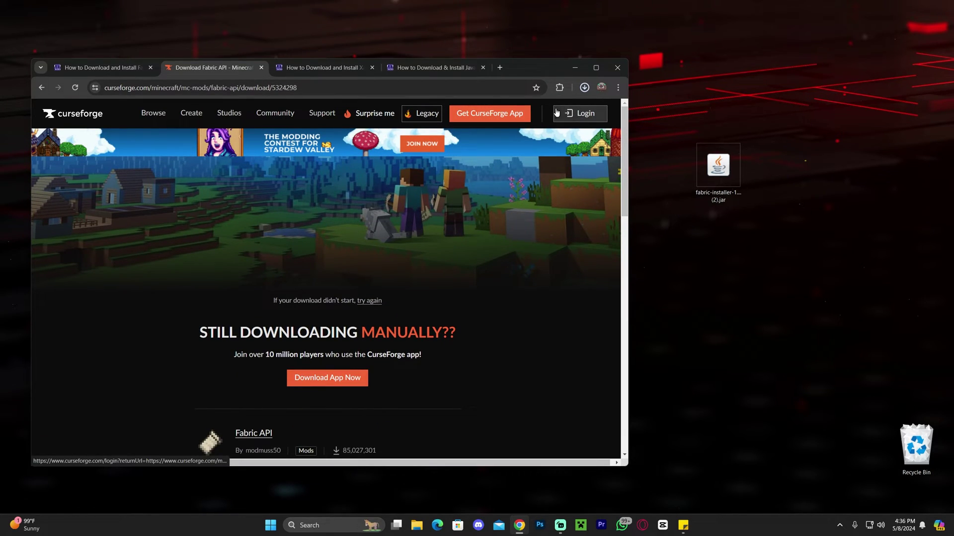
left_click(576, 117)
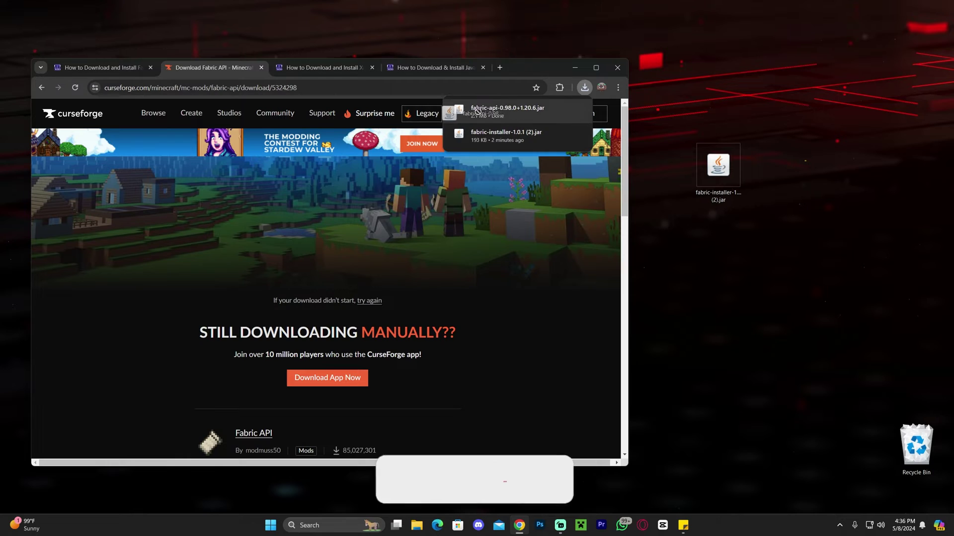
left_click_drag(502, 112, 802, 181)
left_click_drag(686, 130, 781, 111)
left_click(780, 108)
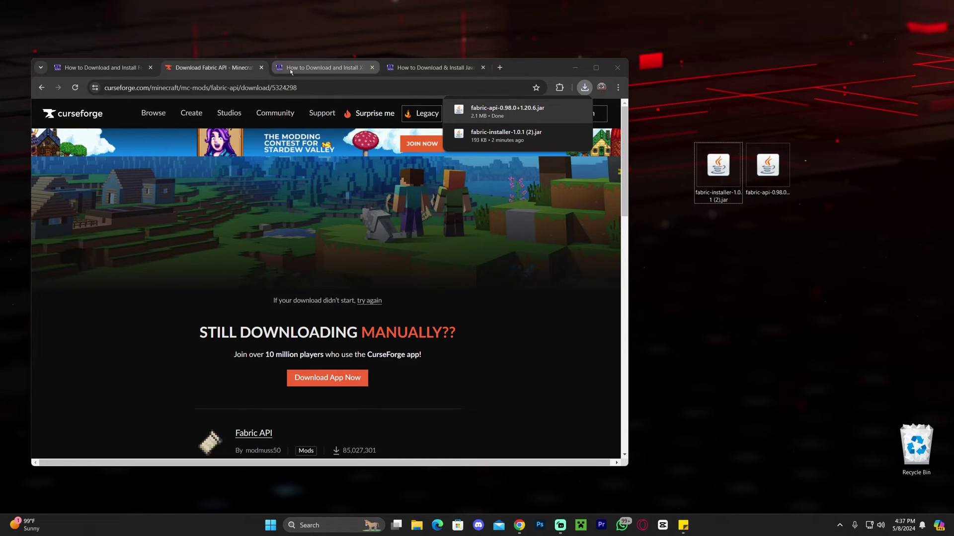
Switch to the Xaero's Minimap guide and maximize the browser window
left_click(323, 67)
scroll(397, 273, "down", 4)
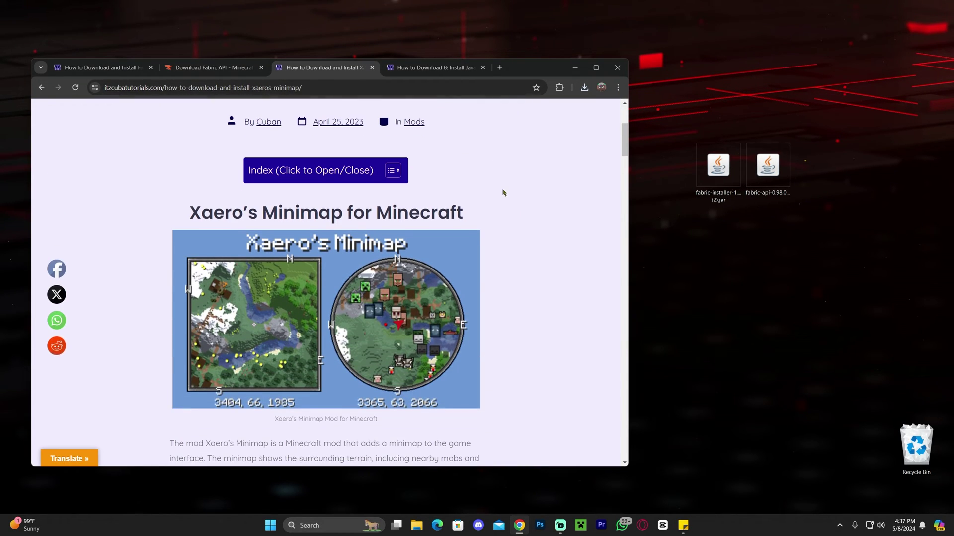
scroll(505, 192, "up", 2)
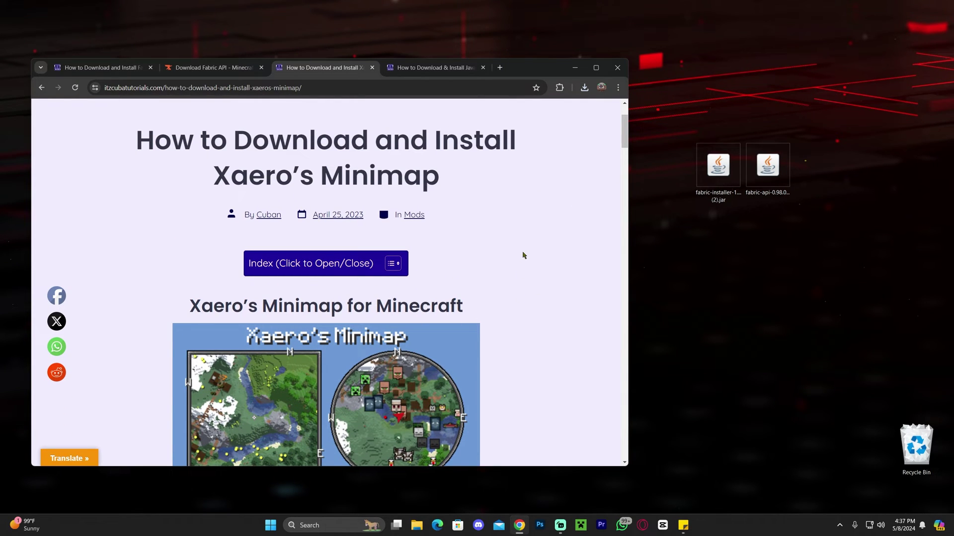
left_click(596, 68)
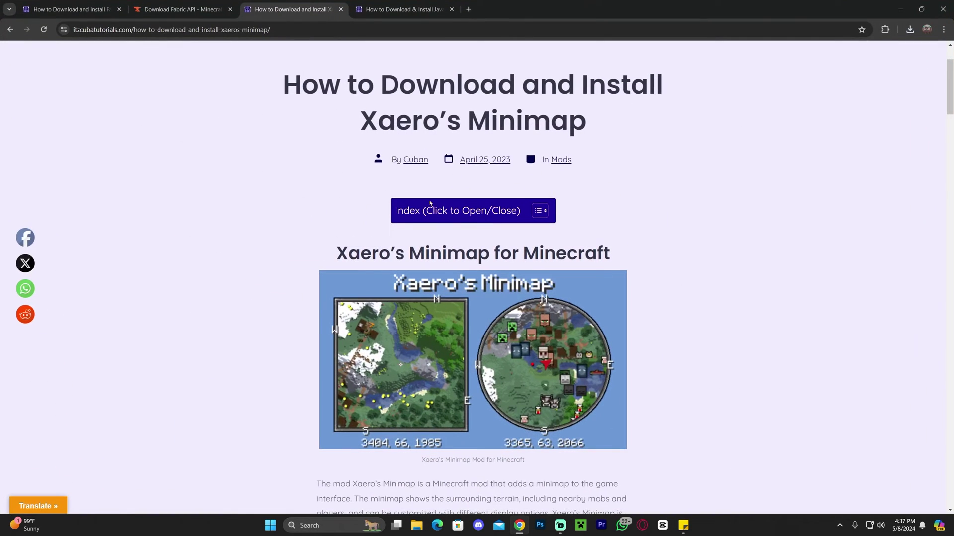
Look through the Xaero's Minimap guide and open the CurseForge download page linked in its Step 1
scroll(430, 203, "up", 2)
left_click_drag(284, 171, 598, 219)
left_click(372, 205)
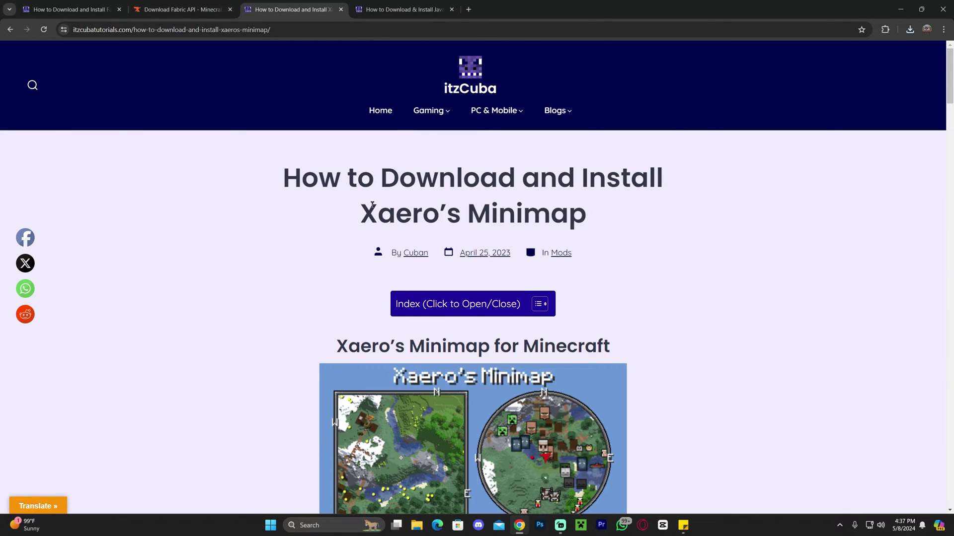
left_click_drag(372, 204, 461, 214)
left_click(645, 213)
scroll(530, 224, "down", 10)
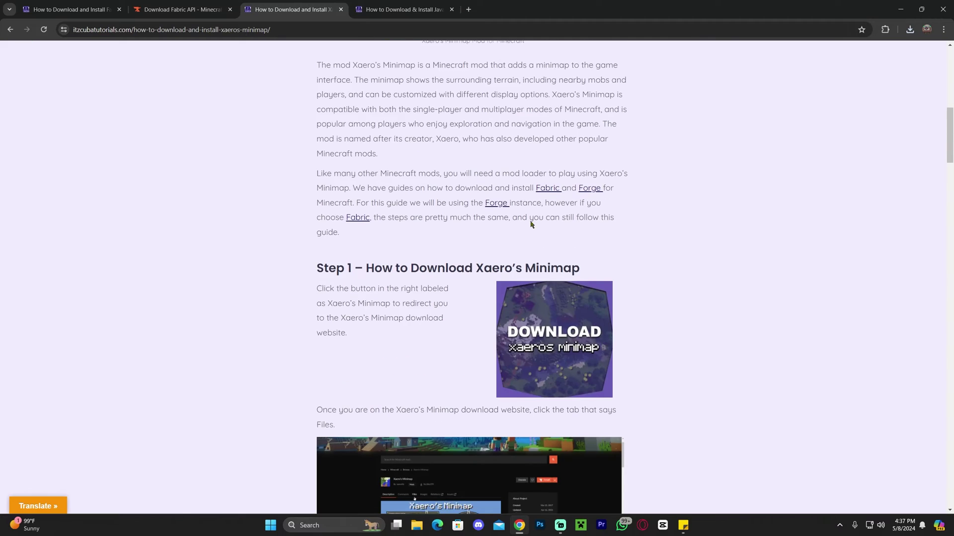
scroll(530, 224, "down", 3)
left_click(553, 190)
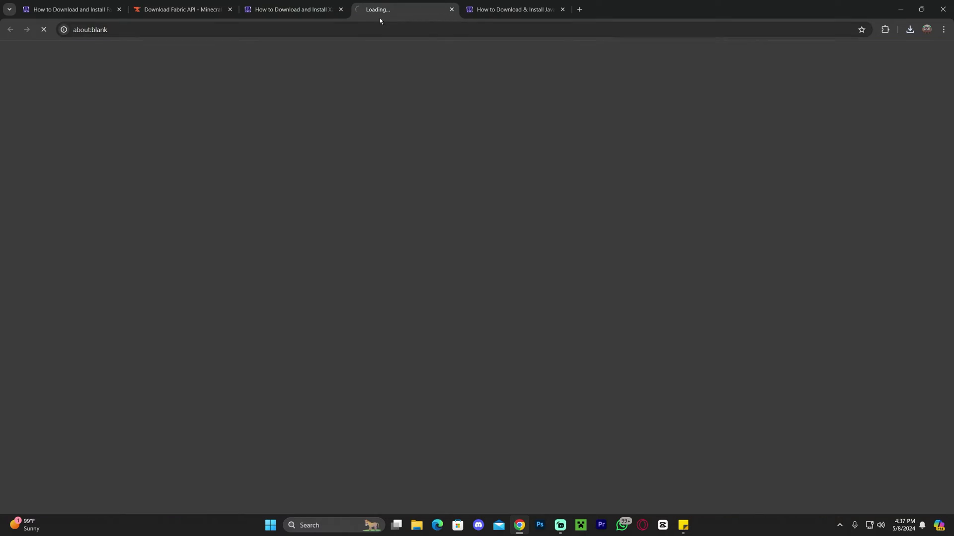
Download the v24.1.4 for Fabric 1.20.6 file, saving Xaeros_Minimap_24.1.4_Fabric_1.20.6.jar to Downloads
scroll(481, 231, "down", 2)
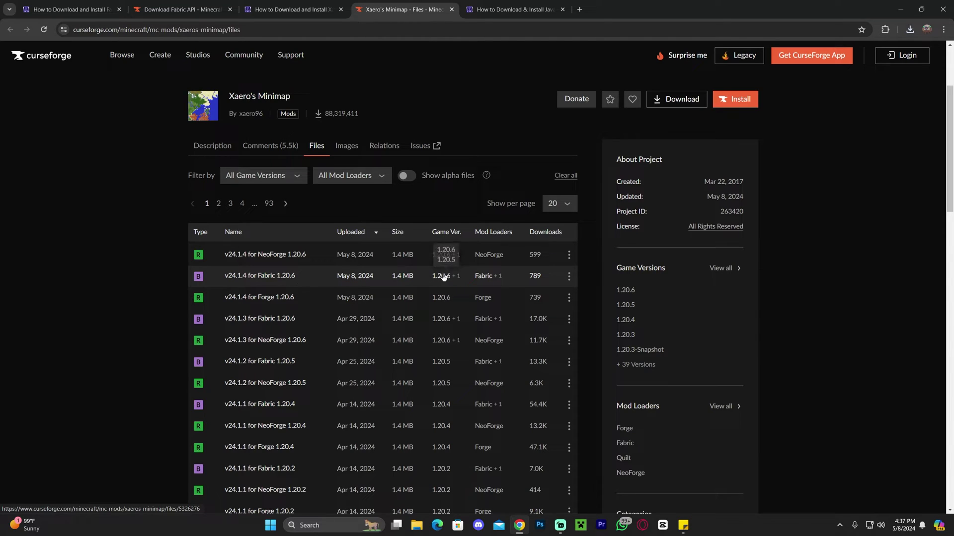
left_click(569, 277)
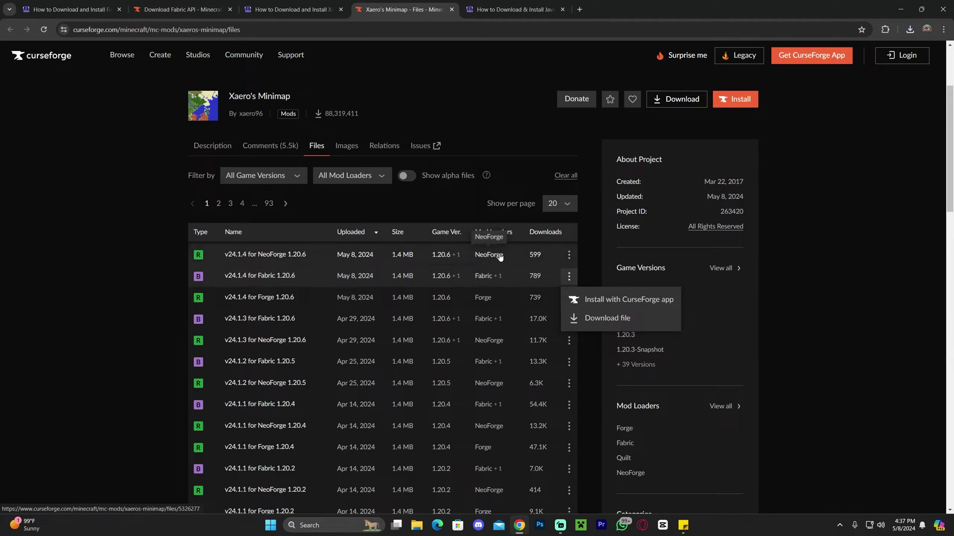
left_click(606, 318)
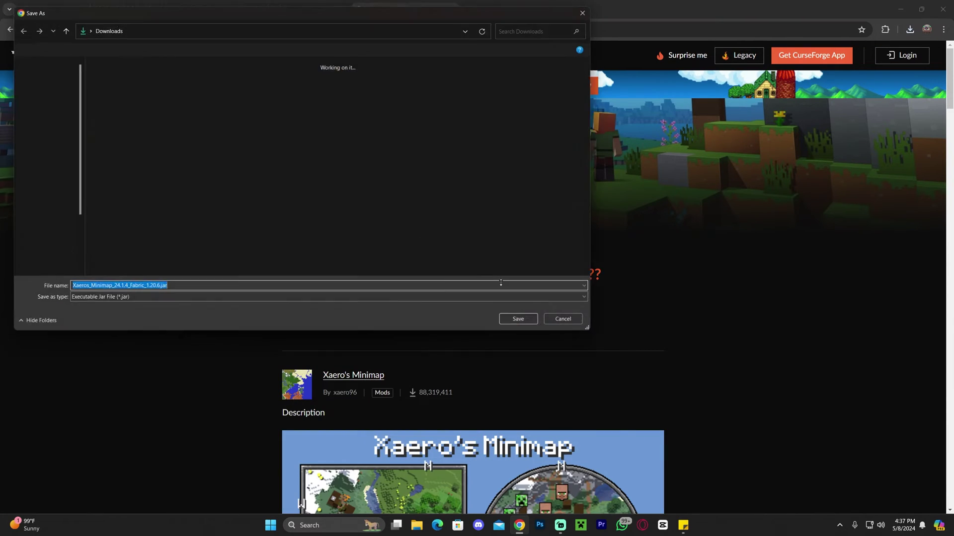
left_click(526, 325)
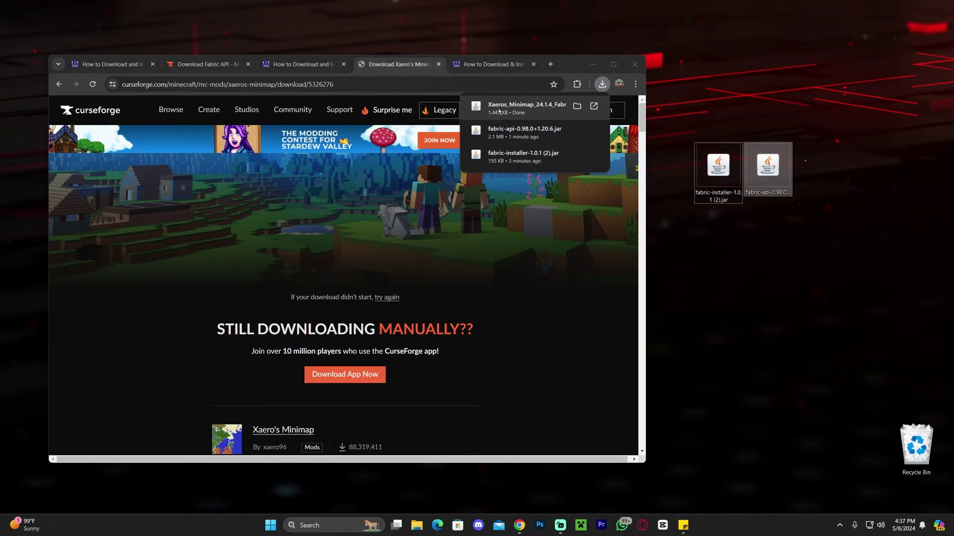
Place the downloaded Xaero's Minimap jar on the desktop, minimize the browser and gather it with the other jars
left_click_drag(499, 112, 770, 233)
left_click(591, 64)
left_click_drag(834, 89, 695, 218)
left_click_drag(767, 166, 520, 166)
Separate the Fabric API and Xaero's Minimap jars from the Fabric installer on the desktop
left_click_drag(24, 26, 516, 233)
left_click_drag(607, 144, 517, 231)
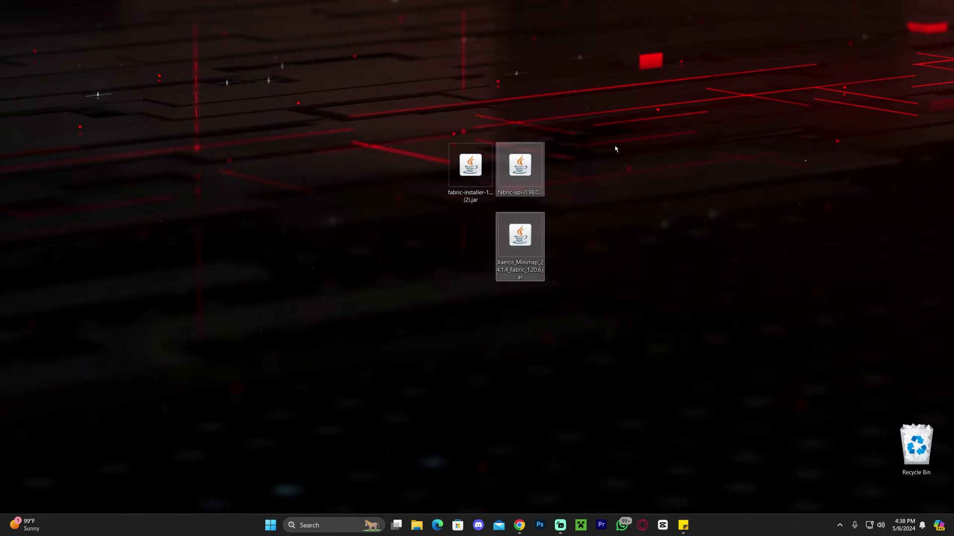
left_click_drag(615, 149, 512, 271)
left_click_drag(520, 169, 719, 169)
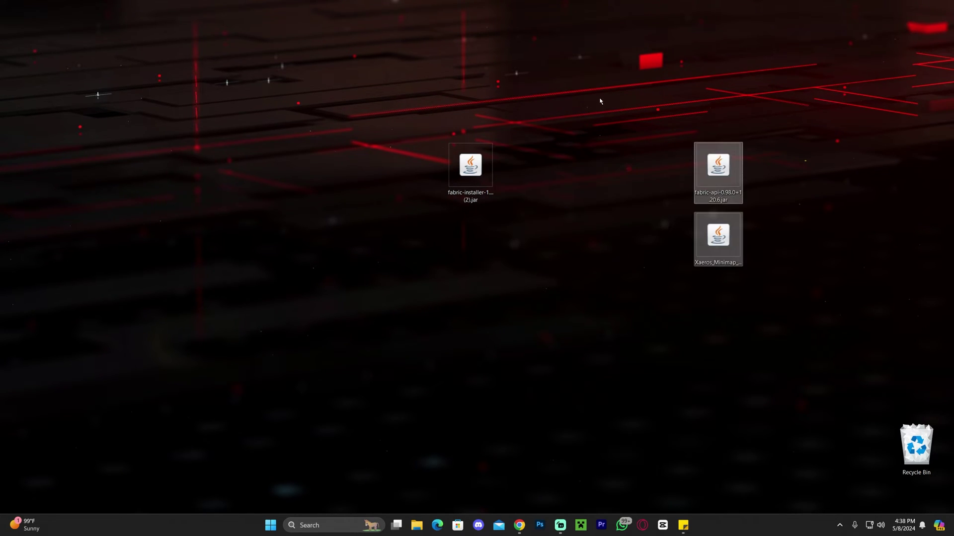
Move the Fabric installer jar lower on the desktop and launch it
left_click_drag(472, 166, 500, 219)
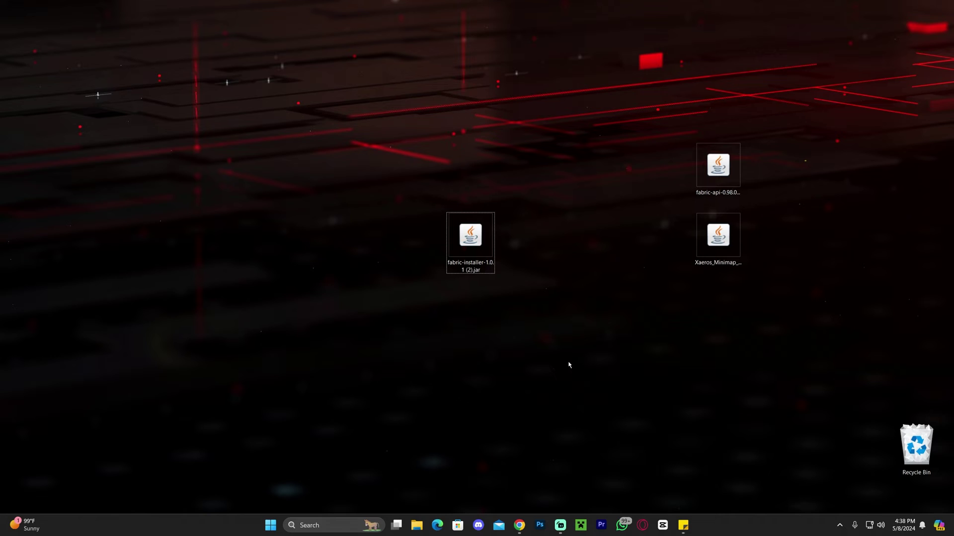
double_click(473, 236)
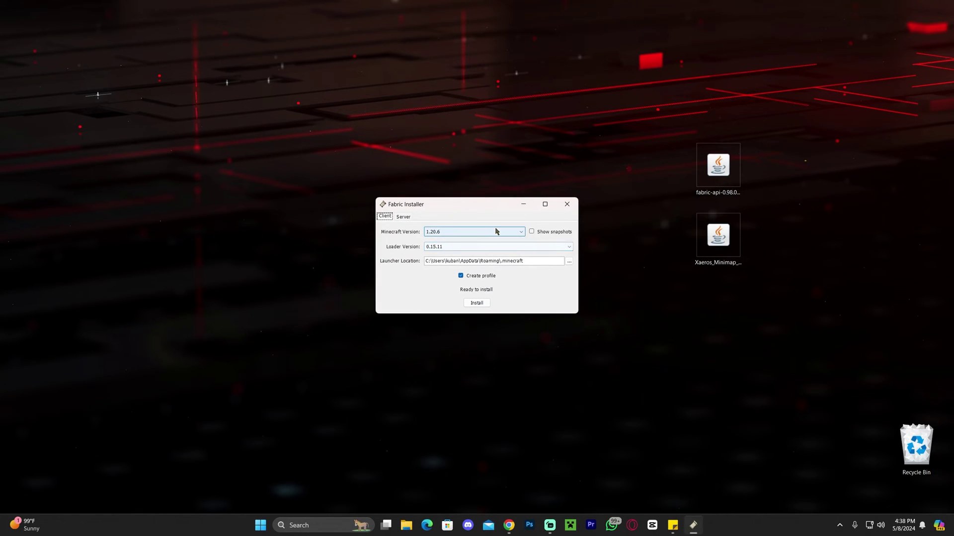
key("Tab")
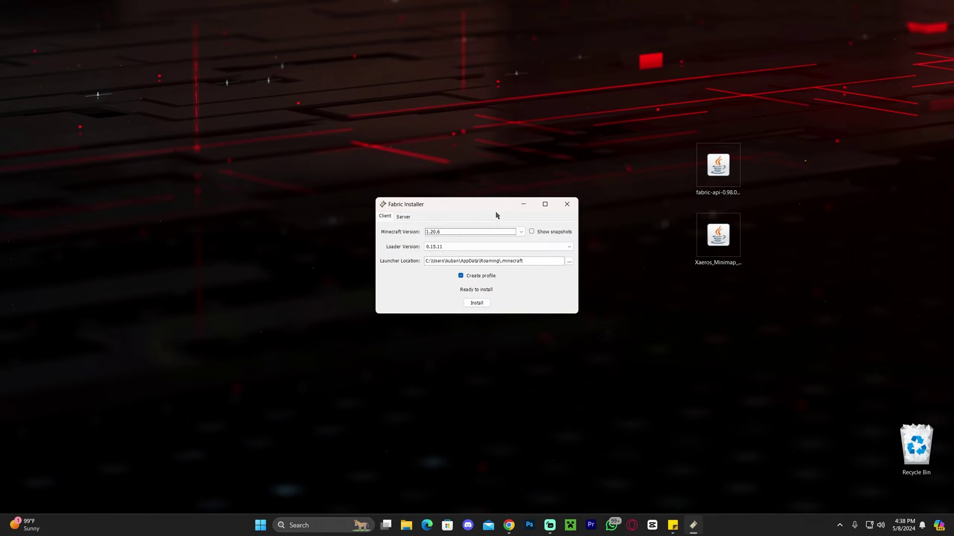
Bring up the Java 21 (JDK 21) guide in a maximized browser window, and minimize the browser again
left_click(508, 525)
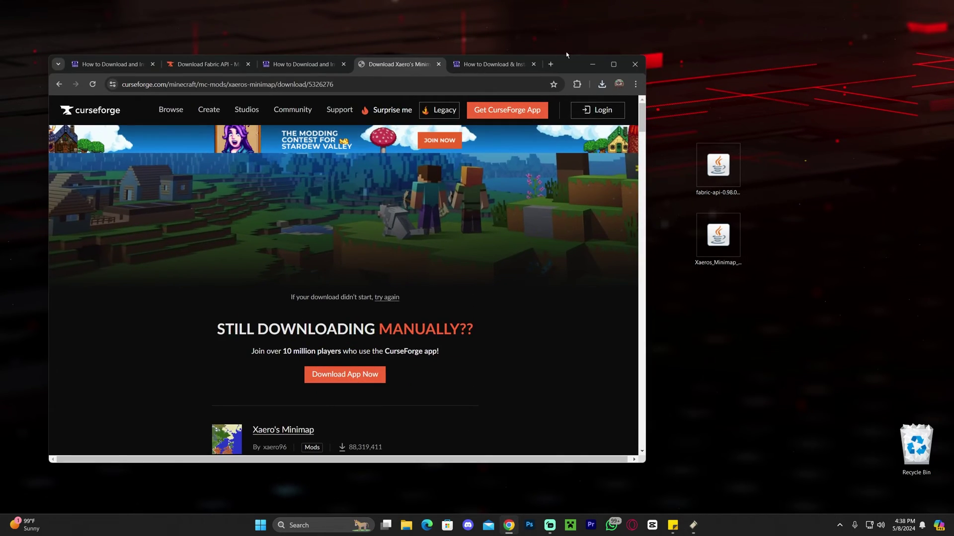
left_click(497, 65)
left_click(613, 64)
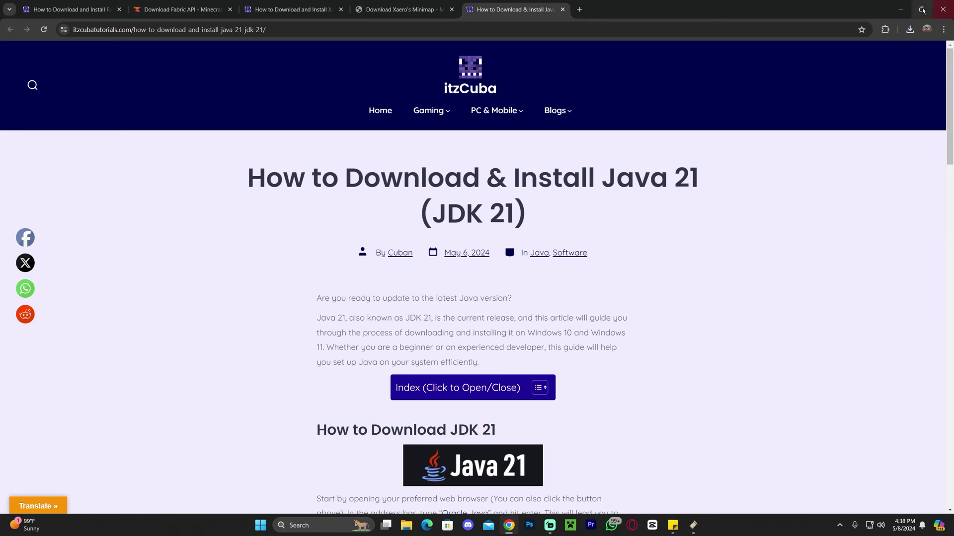
left_click(897, 8)
Move the Fabric Installer window down to uncover the installer jar on the desktop
left_click_drag(503, 203, 499, 290)
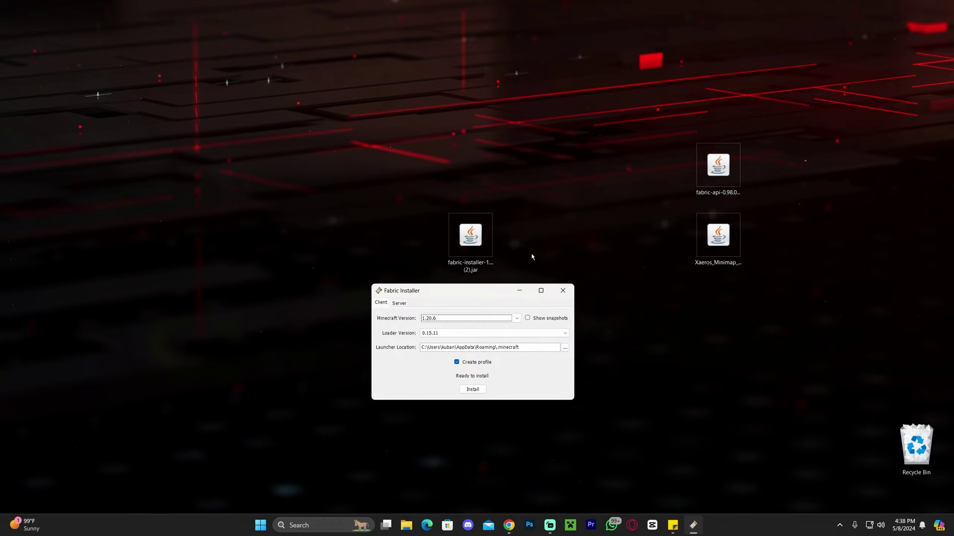
left_click_drag(553, 195, 450, 246)
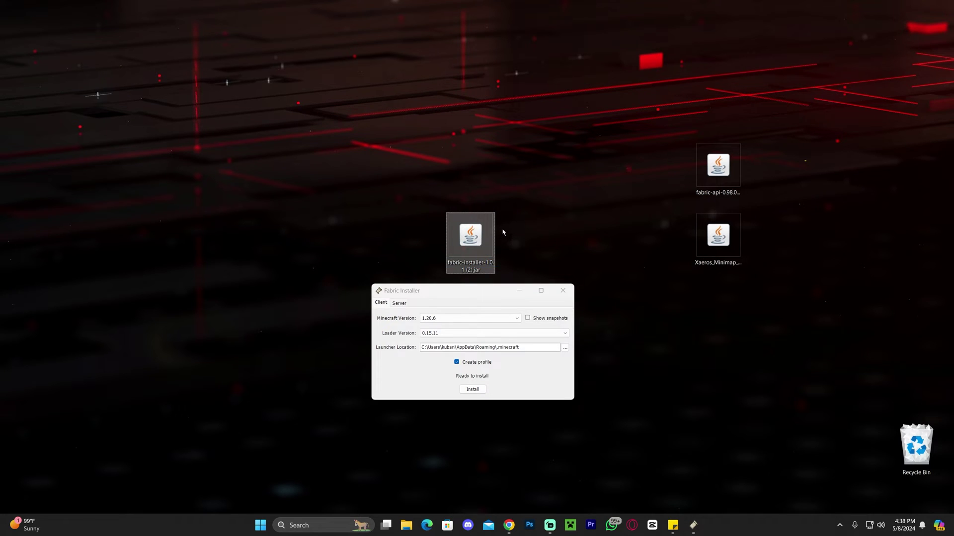
left_click_drag(542, 211, 449, 251)
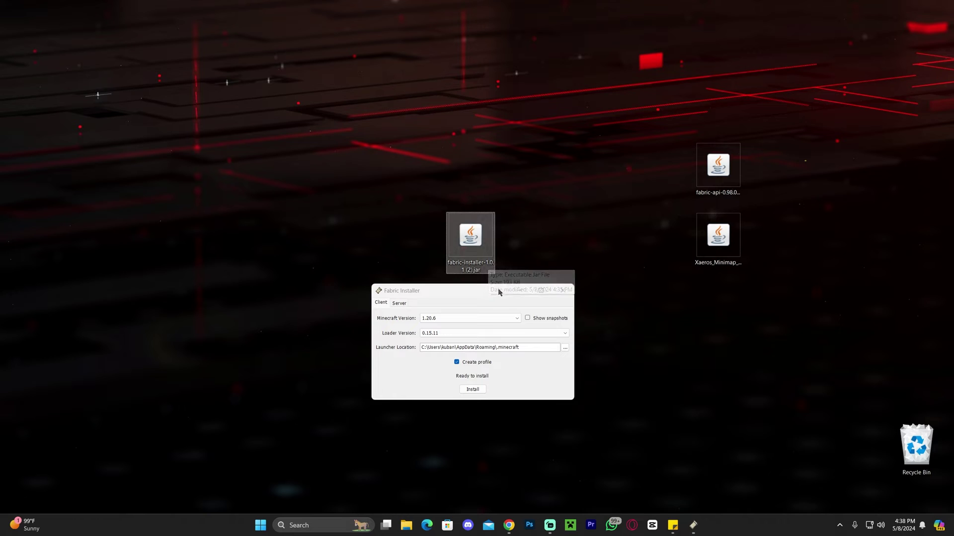
Look through the guide on downloading and installing Java 21 (JDK 21), and minimize the browser
left_click(508, 526)
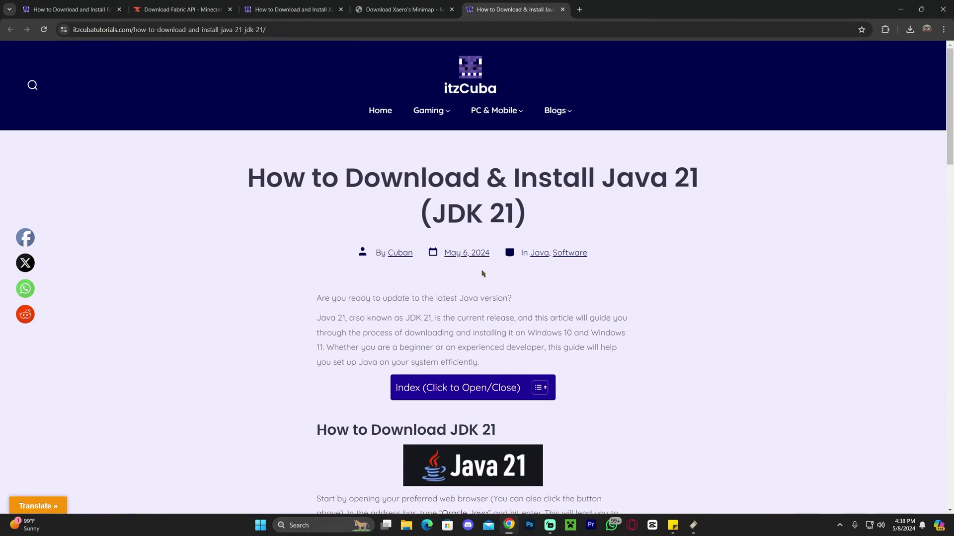
left_click_drag(265, 168, 601, 195)
left_click(689, 190)
left_click_drag(689, 191, 365, 184)
left_click(462, 188)
scroll(461, 195, "down", 1)
scroll(461, 195, "down", 20)
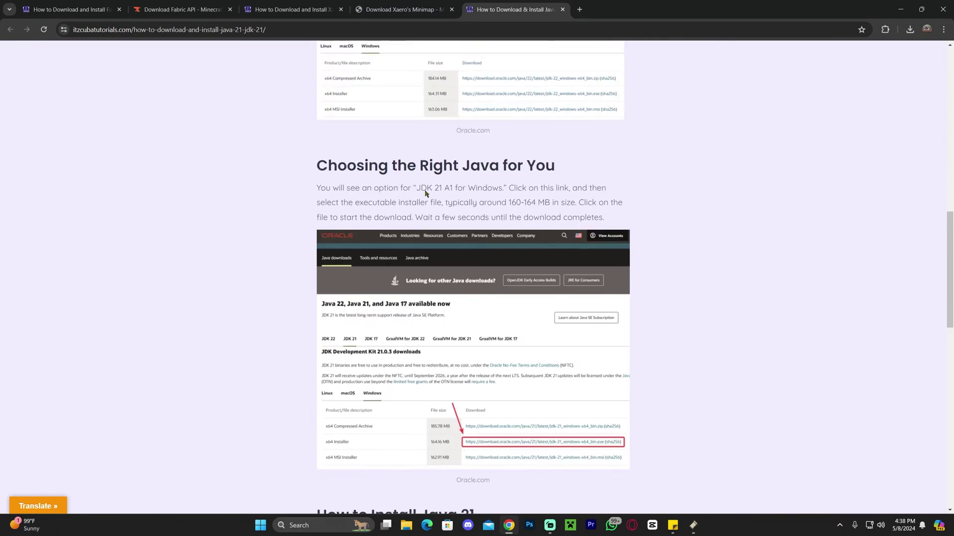
scroll(571, 246, "up", 15)
scroll(546, 198, "up", 10)
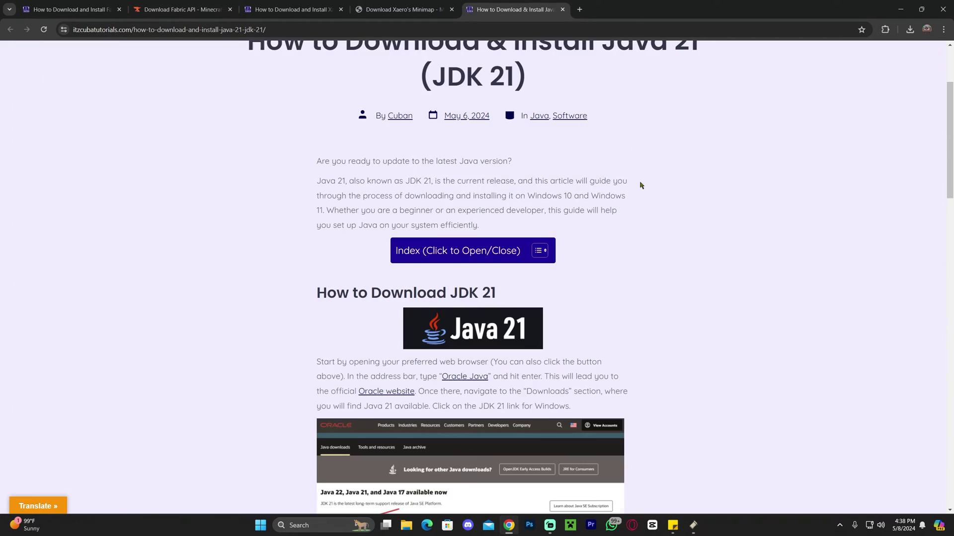
scroll(664, 239, "down", 5)
scroll(584, 209, "up", 3)
scroll(584, 209, "up", 5)
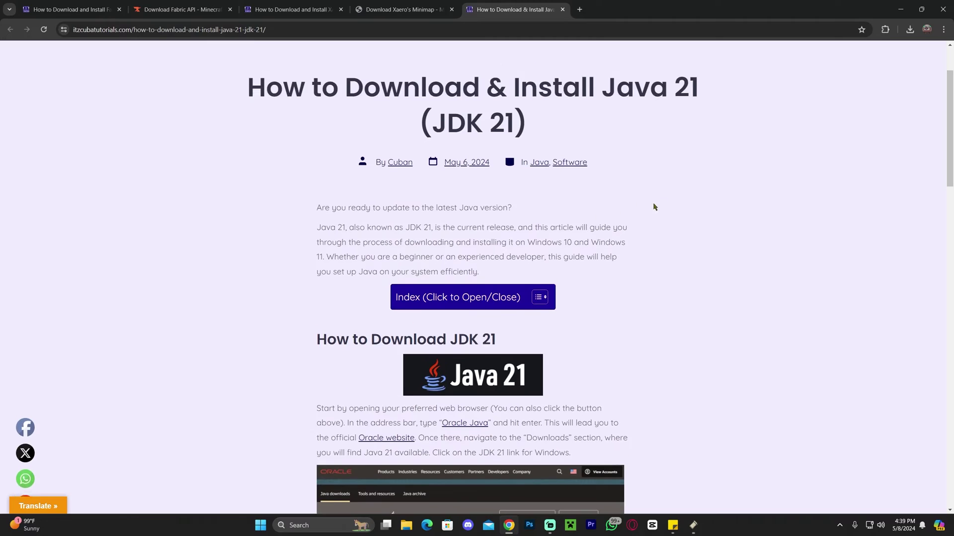
left_click_drag(248, 177, 769, 202)
left_click(769, 202)
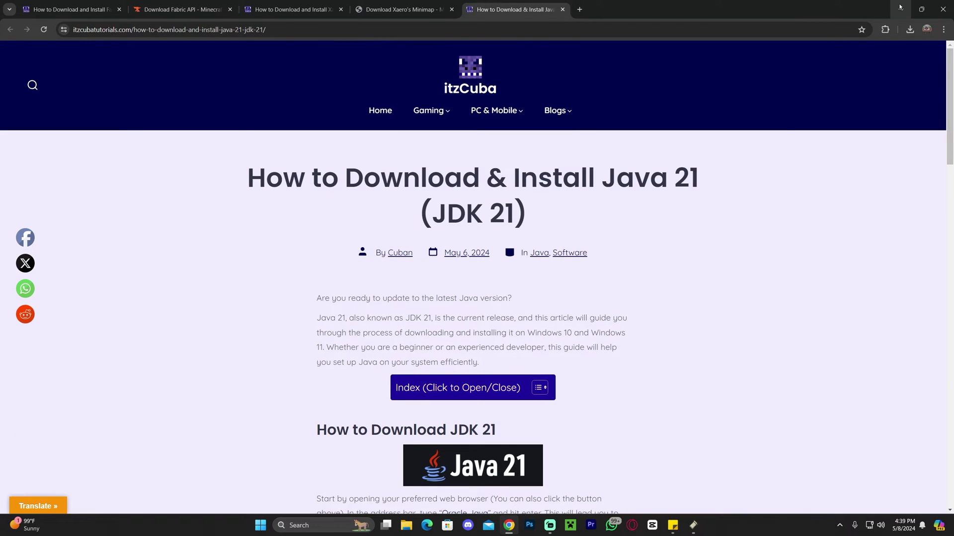
left_click(900, 9)
left_click_drag(482, 211, 489, 250)
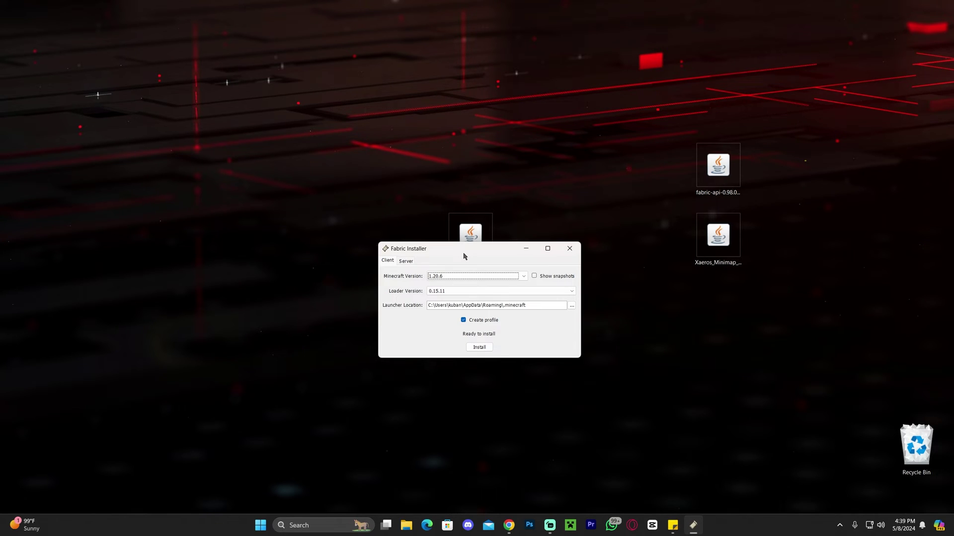
left_click_drag(464, 257, 467, 208)
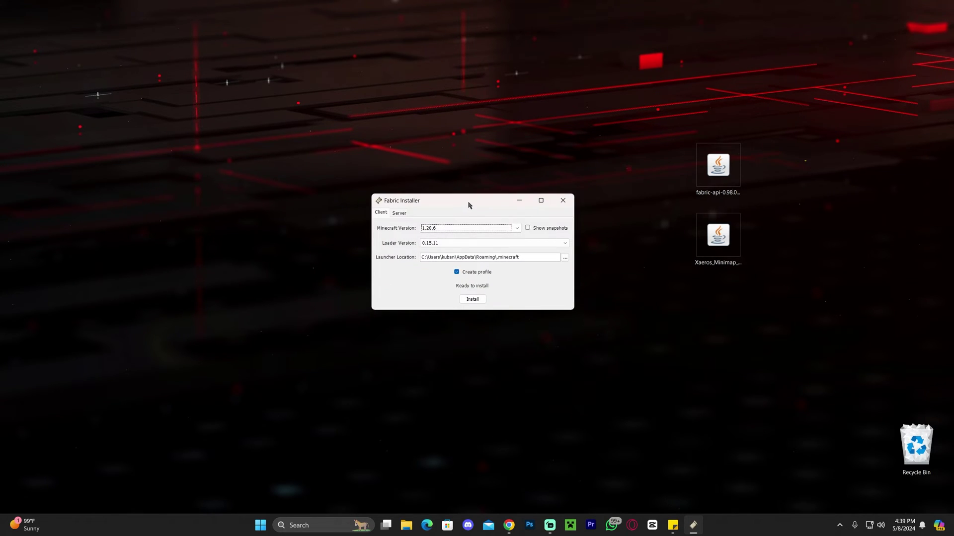
left_click(307, 529)
left_click(255, 429)
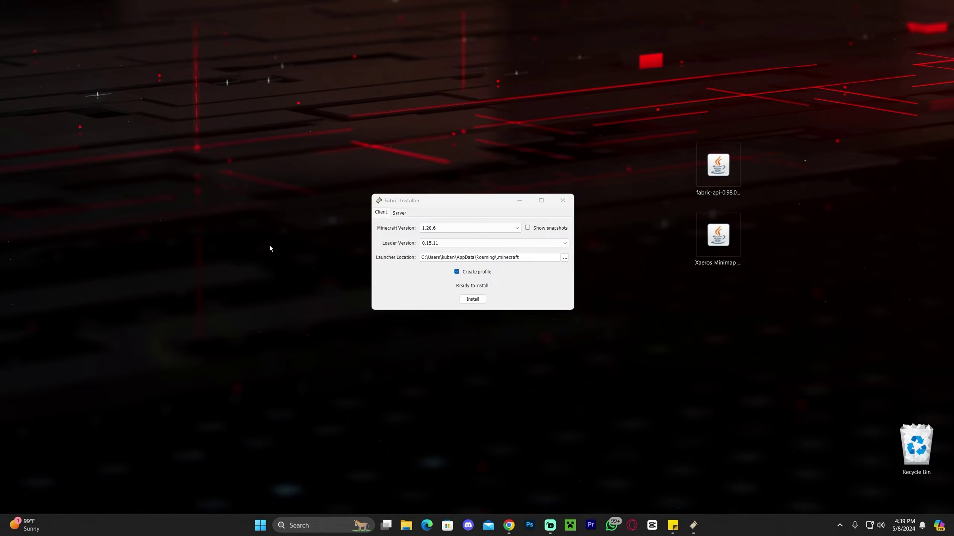
left_click_drag(482, 201, 468, 306)
left_click_drag(560, 165, 436, 258)
left_click(528, 212)
Install the Fabric client with loader version 0.15.11 for Minecraft 1.20.6, with Create profile enabled
left_click_drag(463, 308, 479, 204)
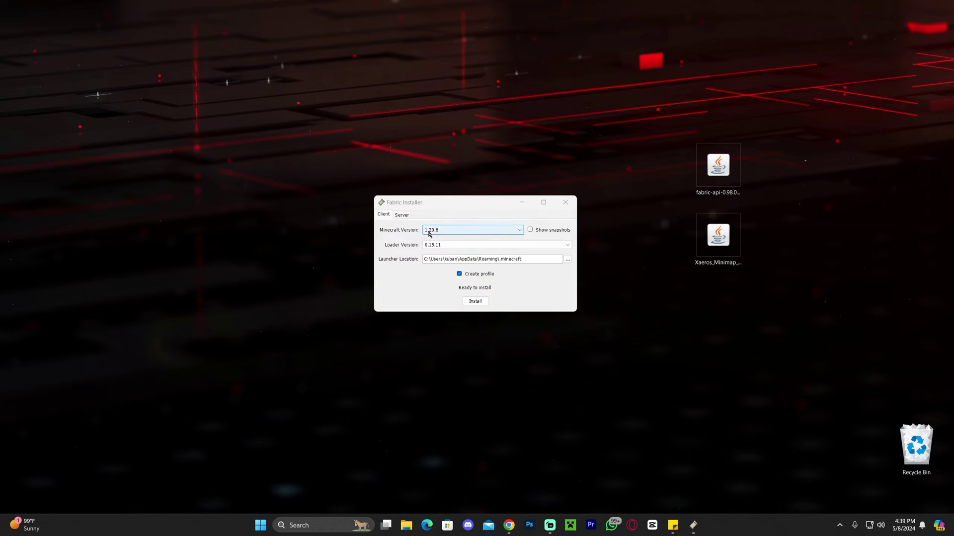
left_click(474, 300)
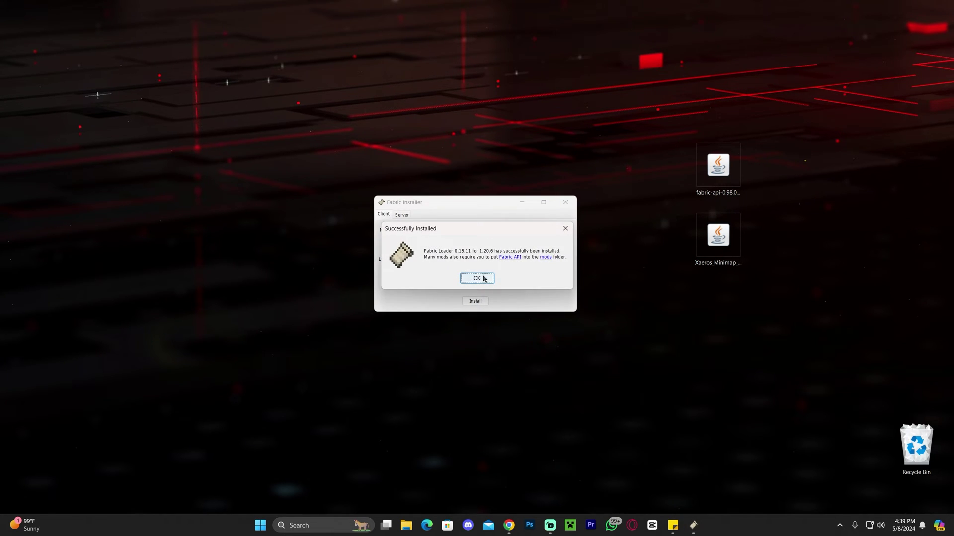
left_click(476, 279)
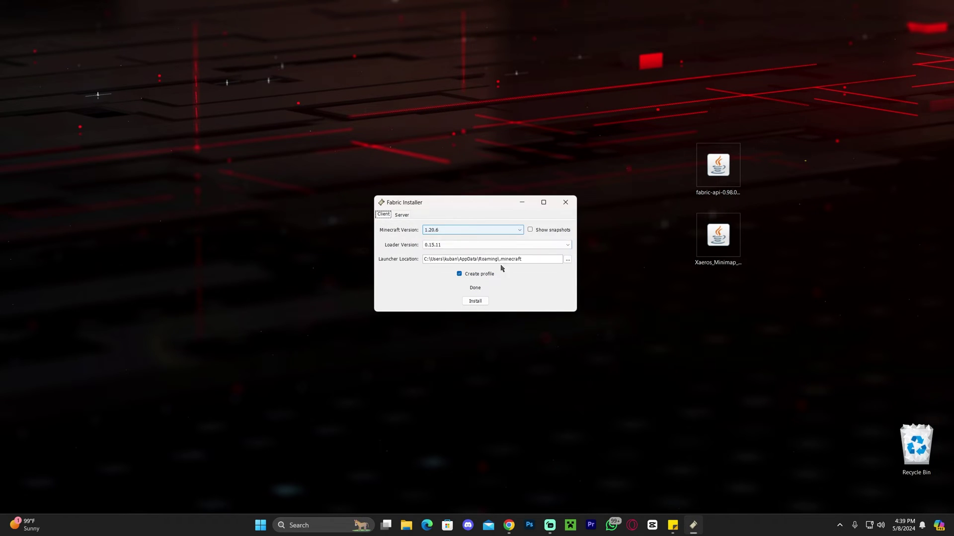
Close the Fabric Installer and delete its jar from the desktop
left_click(565, 203)
left_click_drag(532, 172, 464, 250)
key("Delete")
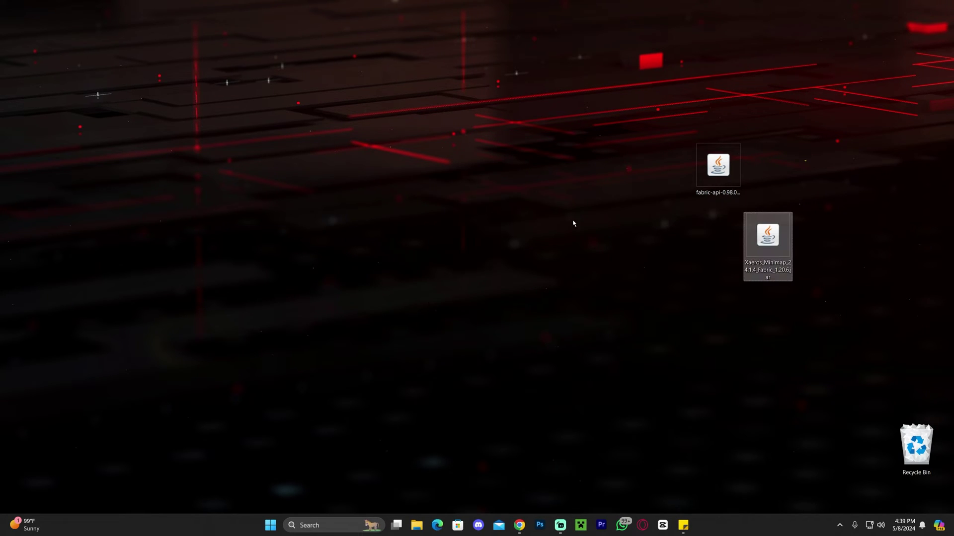
Arrange the Fabric API and Xaero's Minimap jars side by side near the middle of the desktop
left_click_drag(599, 126, 774, 281)
left_click_drag(729, 183, 433, 185)
left_click_drag(470, 236, 479, 172)
left_click(591, 183)
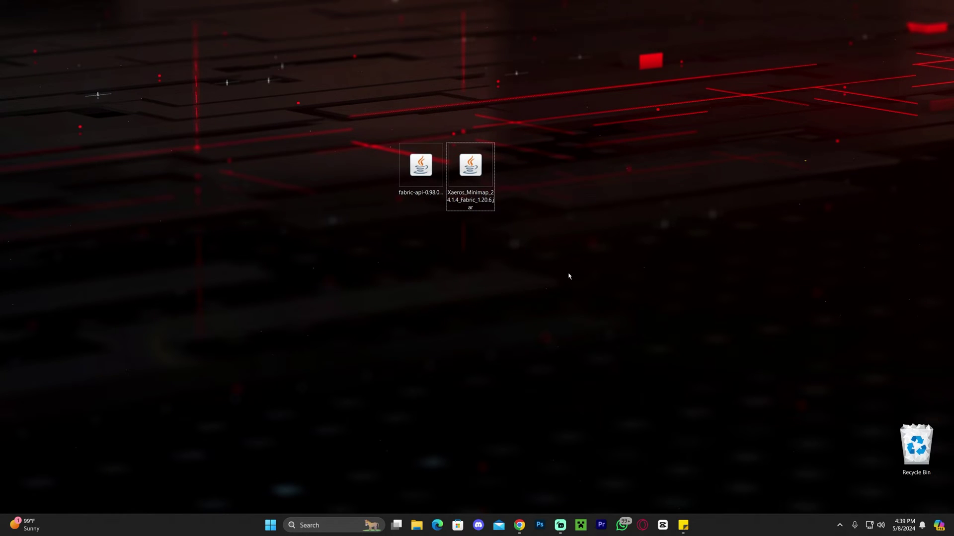
left_click_drag(581, 251, 446, 168)
left_click(583, 243)
Open the Minecraft Launcher and check the installation selection for Java Edition, keeping fabric-loader-1.20.6
left_click(581, 524)
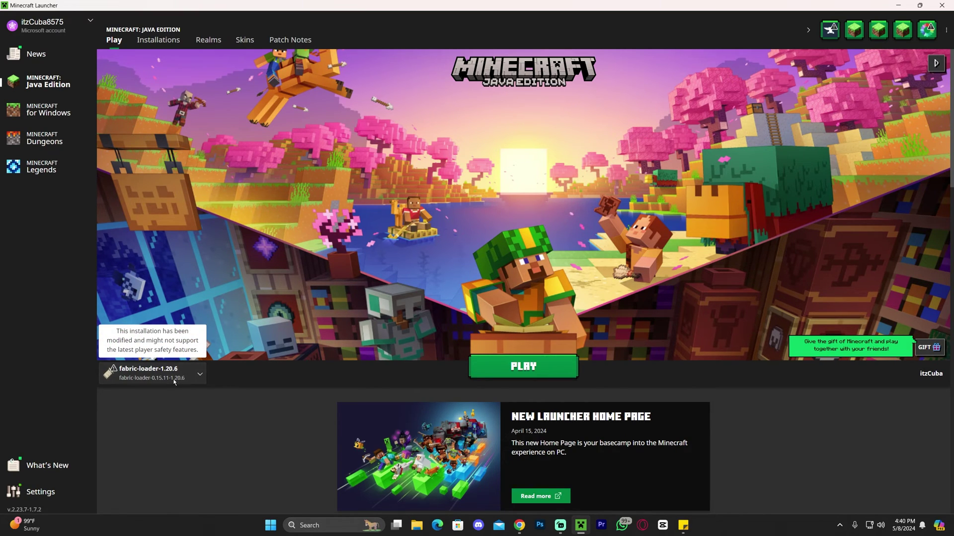
left_click(193, 383)
left_click(198, 382)
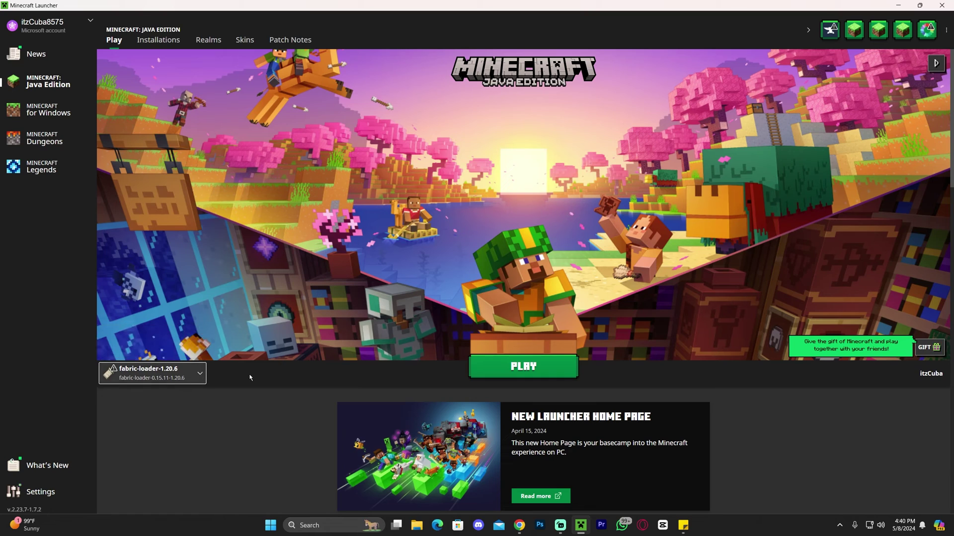
Show the Java Edition installations and exclude modded versions from the list
left_click(166, 43)
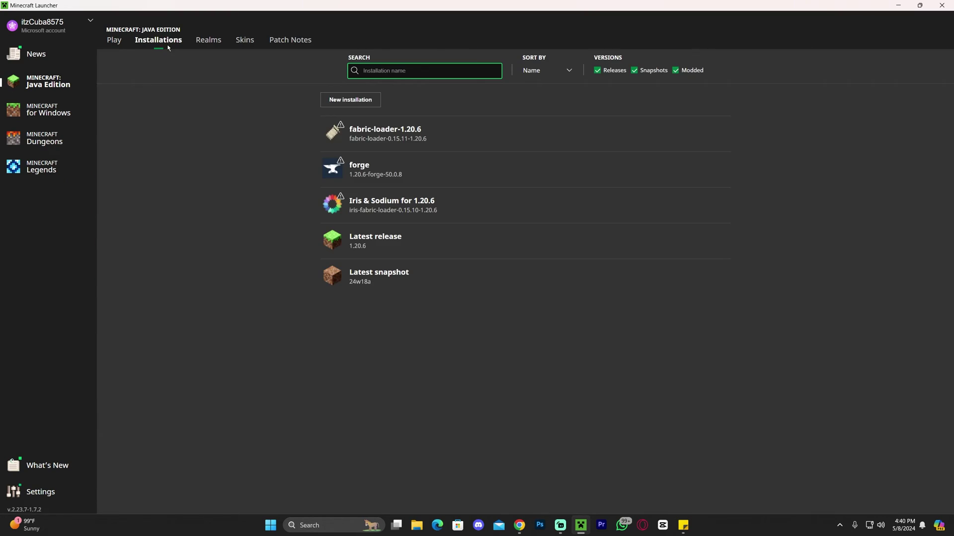
left_click(677, 71)
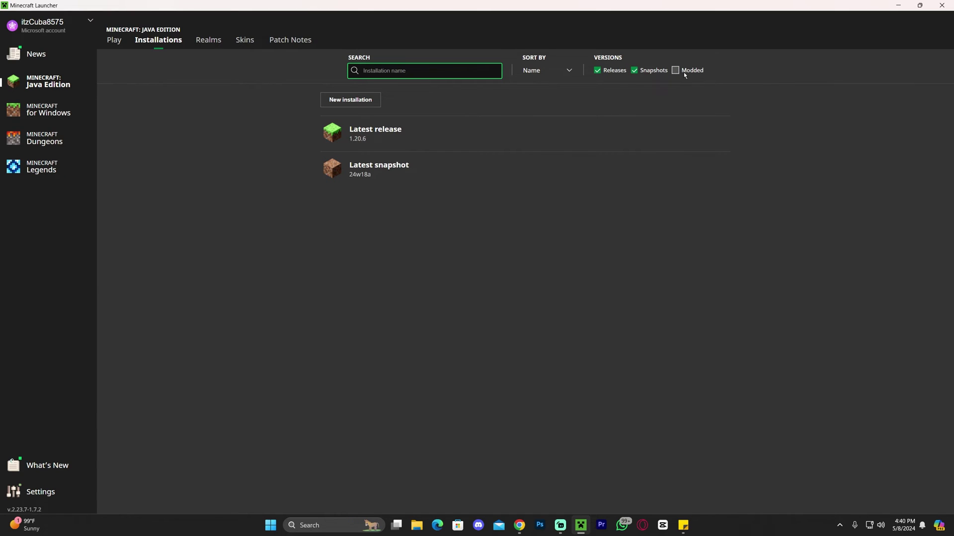
Include modded versions in the Java Edition installations list
left_click(677, 70)
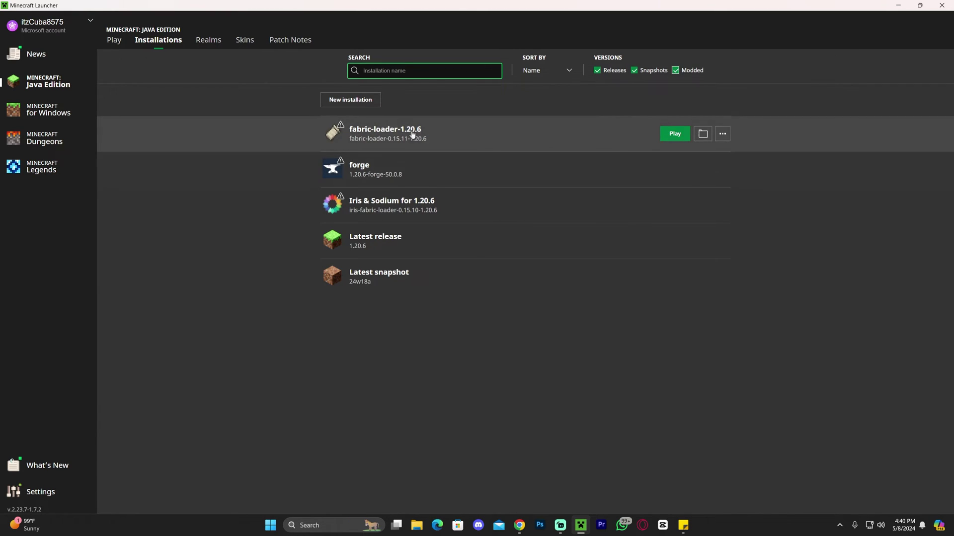
left_click(350, 99)
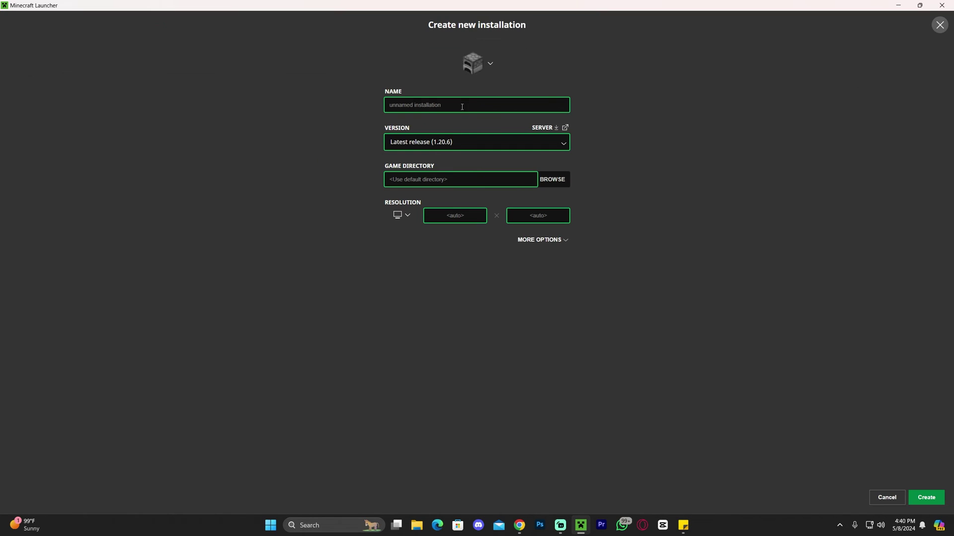
left_click(462, 107)
type("Ape")
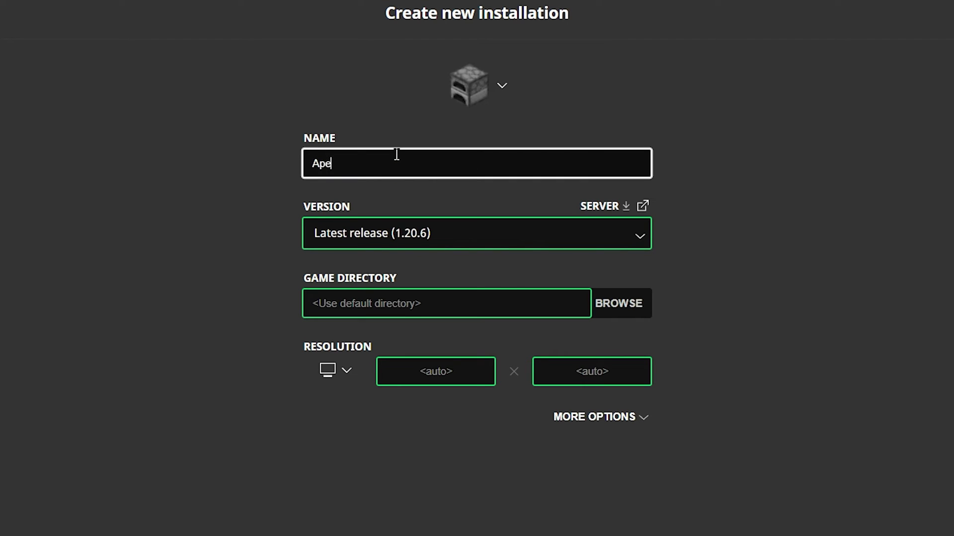
type("x Hosting")
left_click_drag(392, 159, 293, 161)
left_click(293, 161)
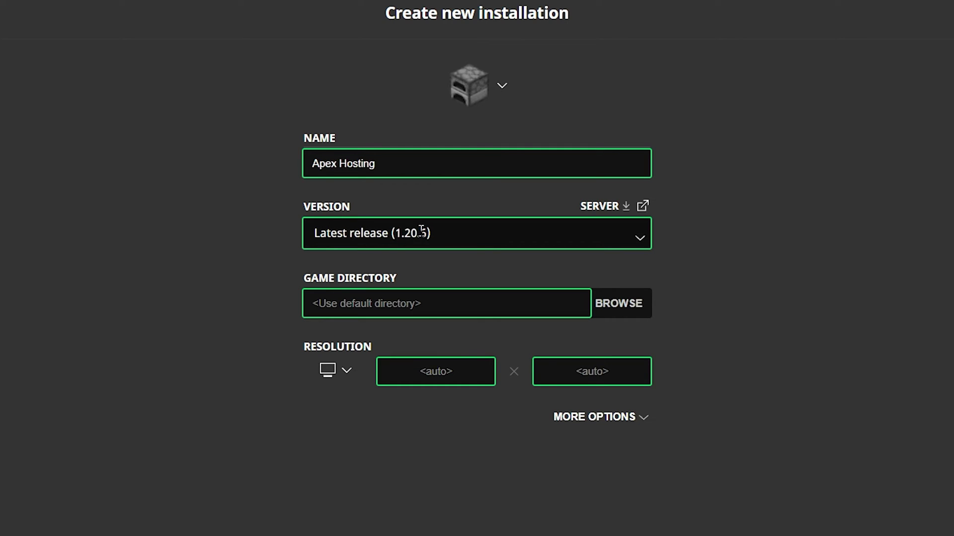
left_click(387, 230)
left_click(421, 330)
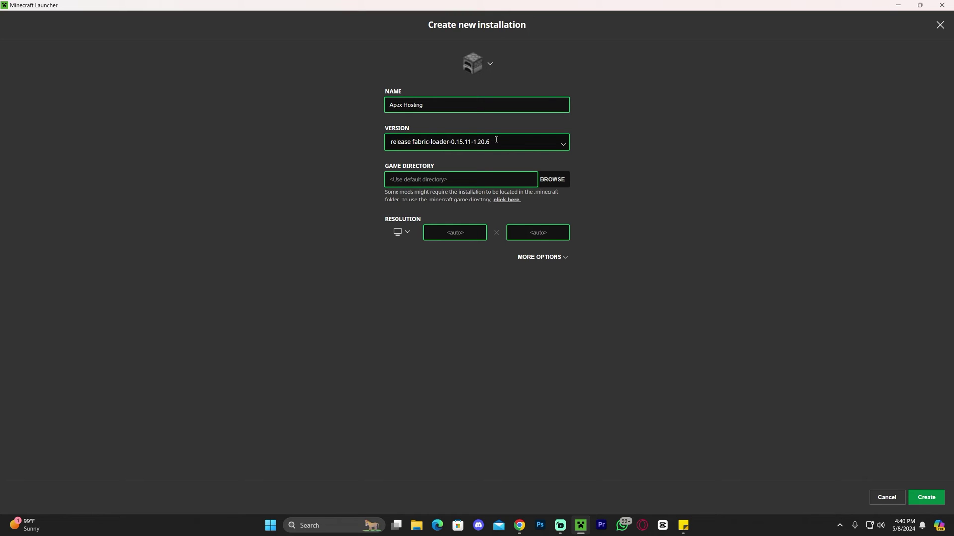
left_click(887, 497)
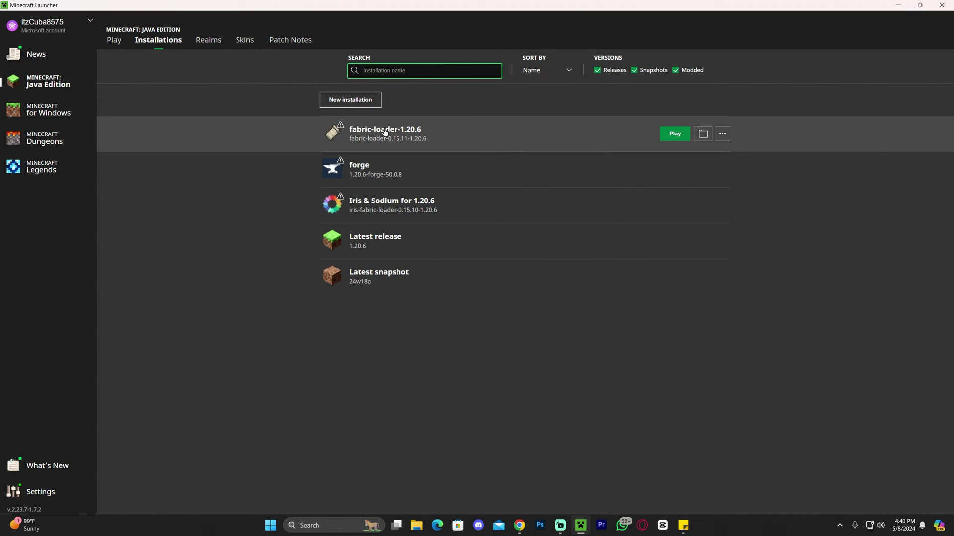
Open the game folder of the fabric-loader-1.20.6 installation and delete its existing mods folder
left_click(702, 136)
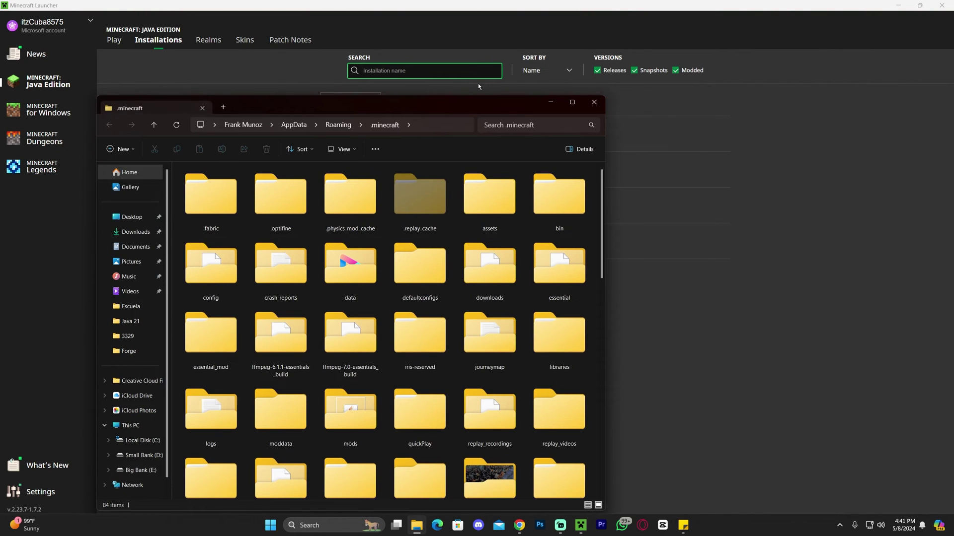
left_click_drag(480, 102, 489, 1)
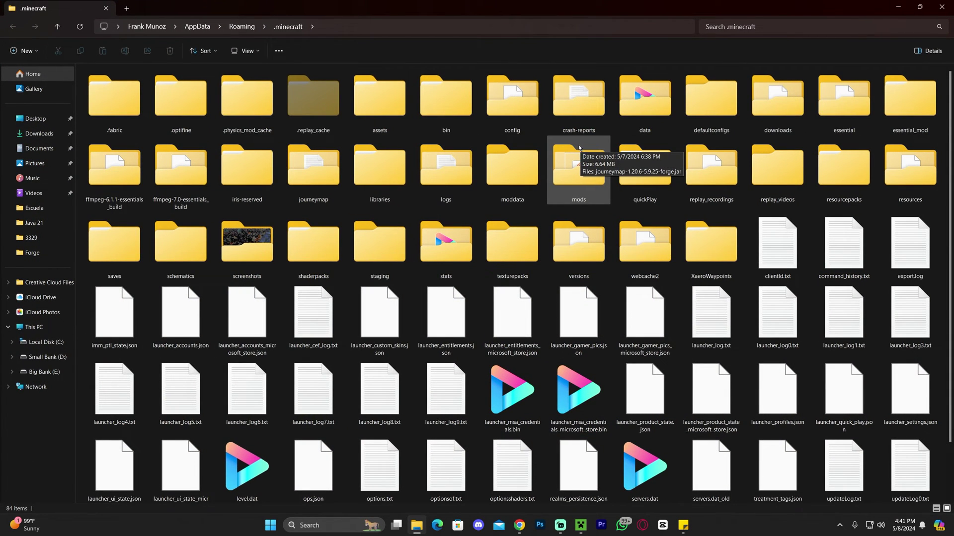
left_click(581, 162)
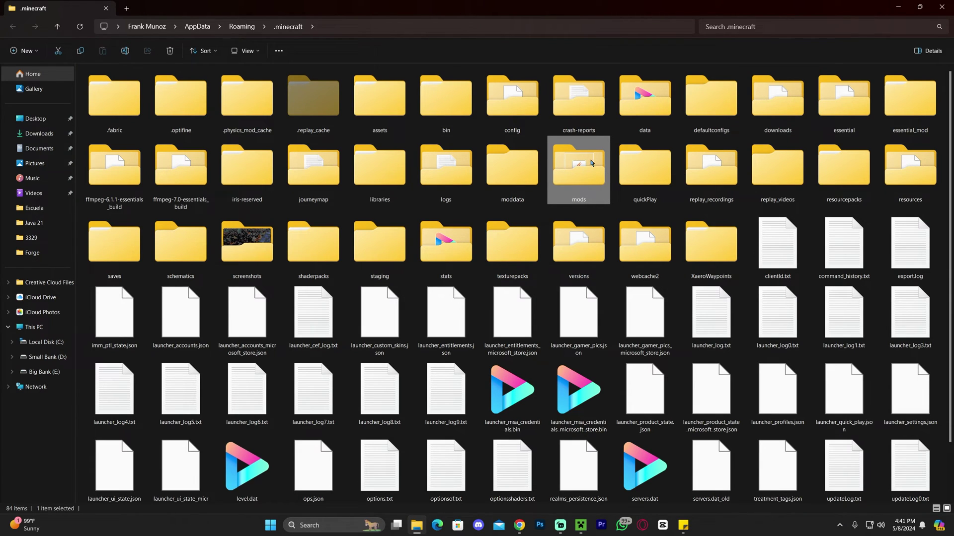
double_click(577, 165)
key("alt+Left")
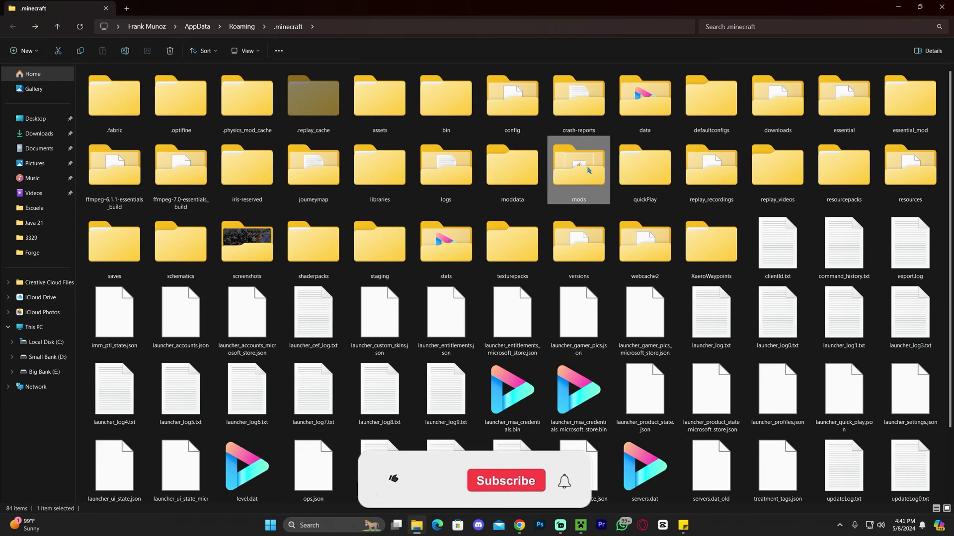
key("Delete")
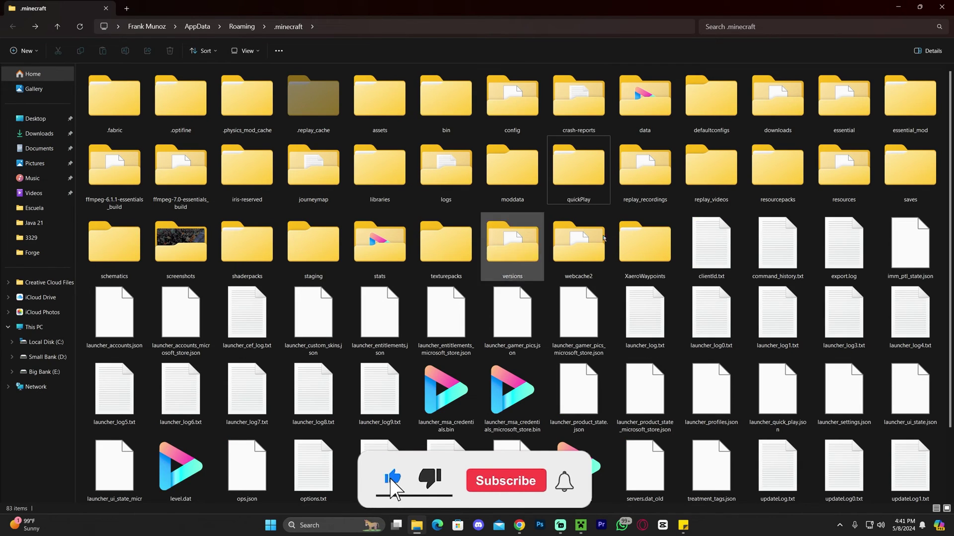
Create a new folder named mods inside .minecraft and open it
right_click(546, 138)
mouse_move(588, 213)
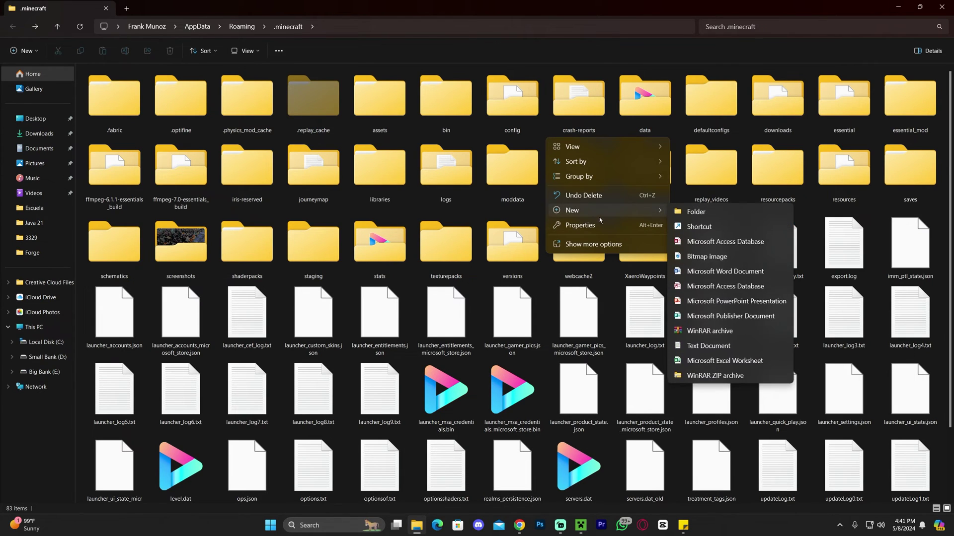
left_click(691, 212)
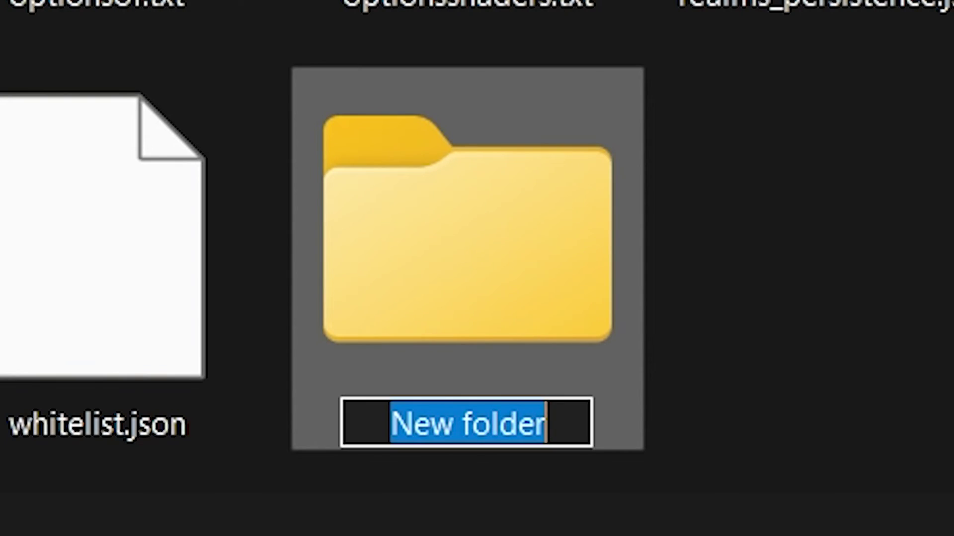
type("mods")
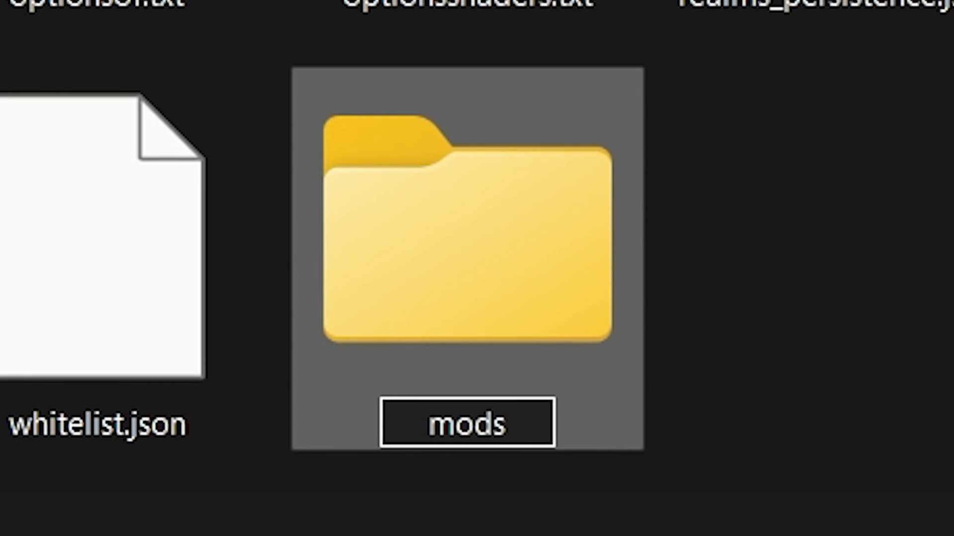
key("Return")
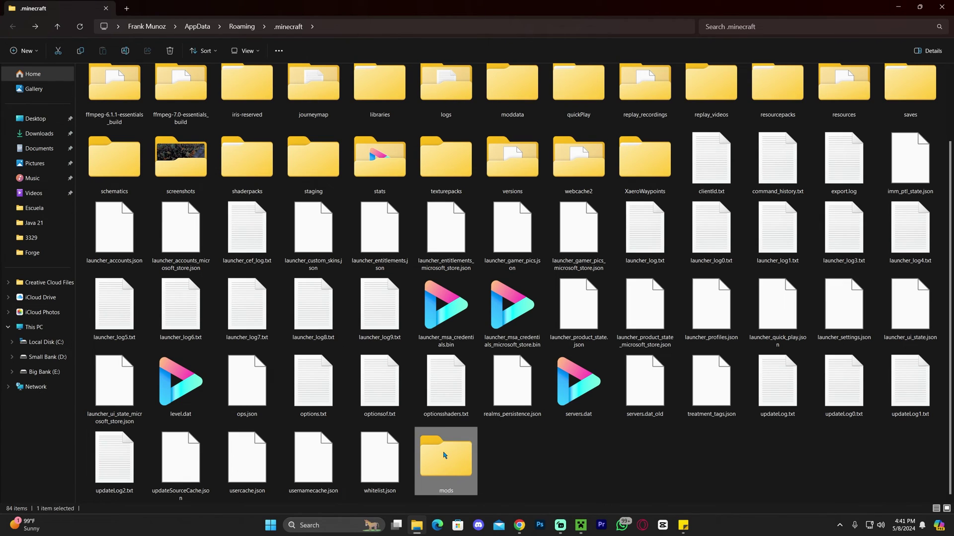
double_click(467, 258)
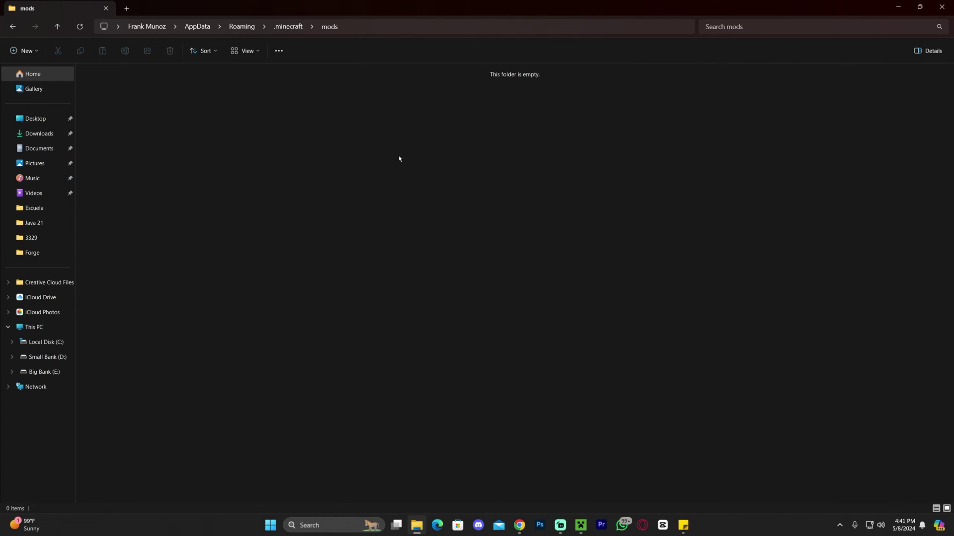
Move the Fabric API and Xaero's Minimap jars from the desktop into the mods folder, and close the folder window
left_click_drag(709, 4, 561, 225)
left_click_drag(576, 124, 375, 194)
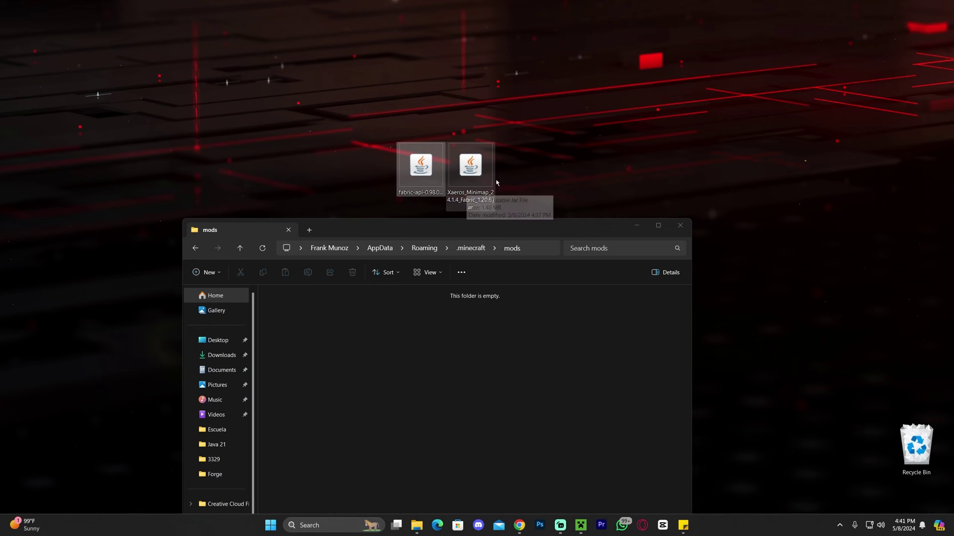
left_click_drag(581, 136, 383, 183)
left_click_drag(470, 166, 348, 325)
left_click_drag(428, 309, 269, 321)
left_click(428, 308)
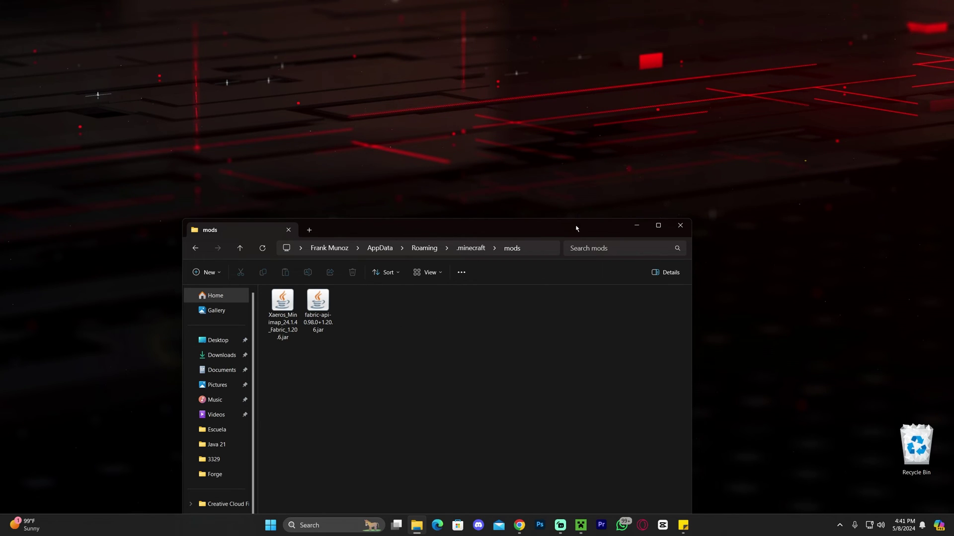
left_click_drag(576, 228, 624, 93)
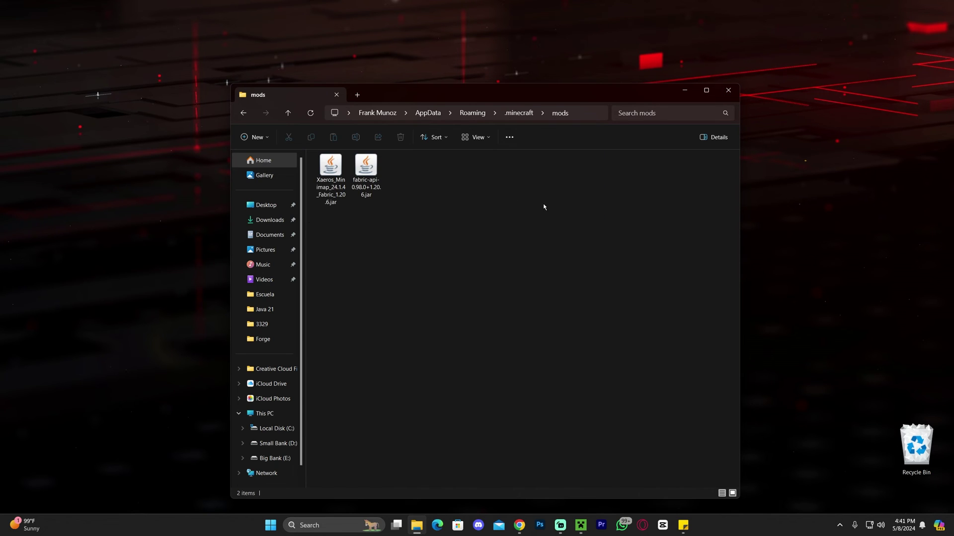
left_click(727, 91)
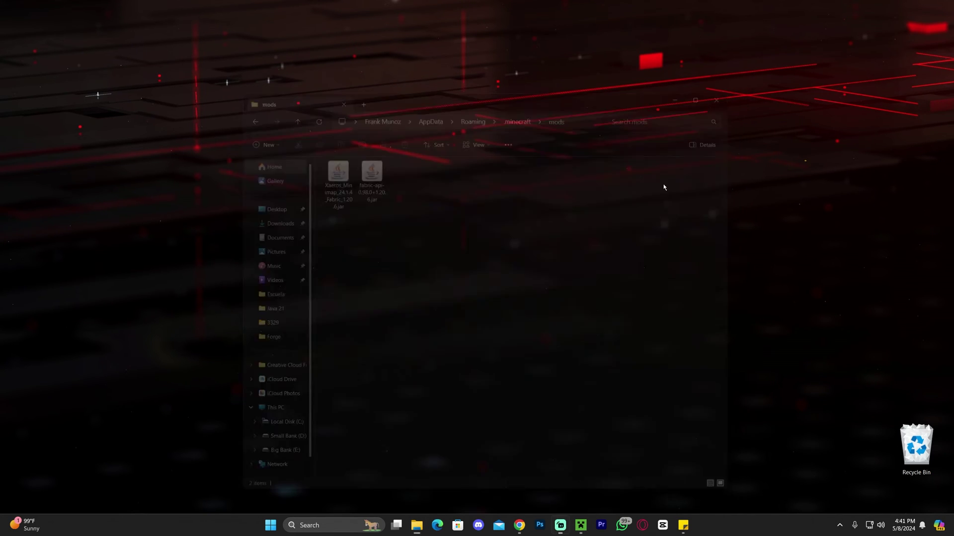
Switch to the Minecraft Launcher and start fabric-loader-1.20.6, accepting the mod risks with no further warnings for this installation
left_click(580, 525)
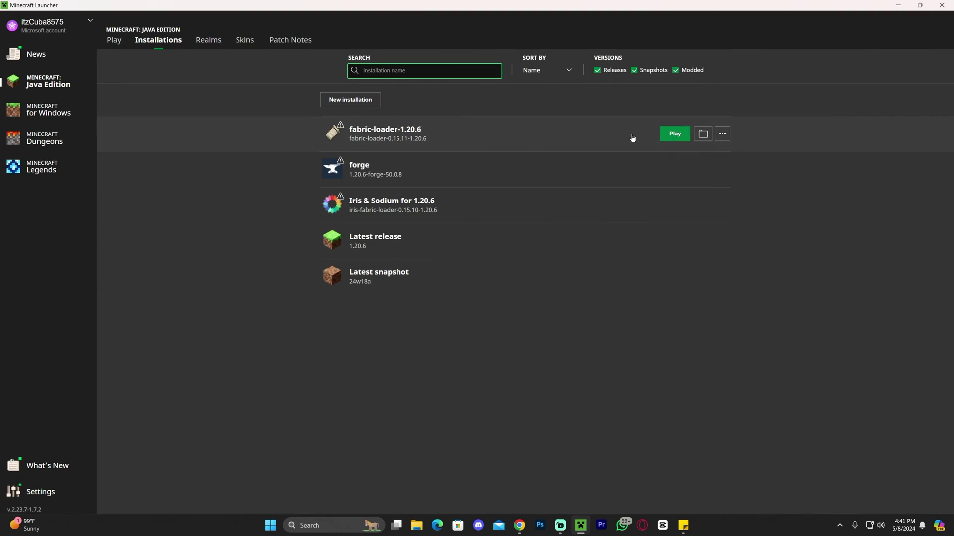
left_click(675, 134)
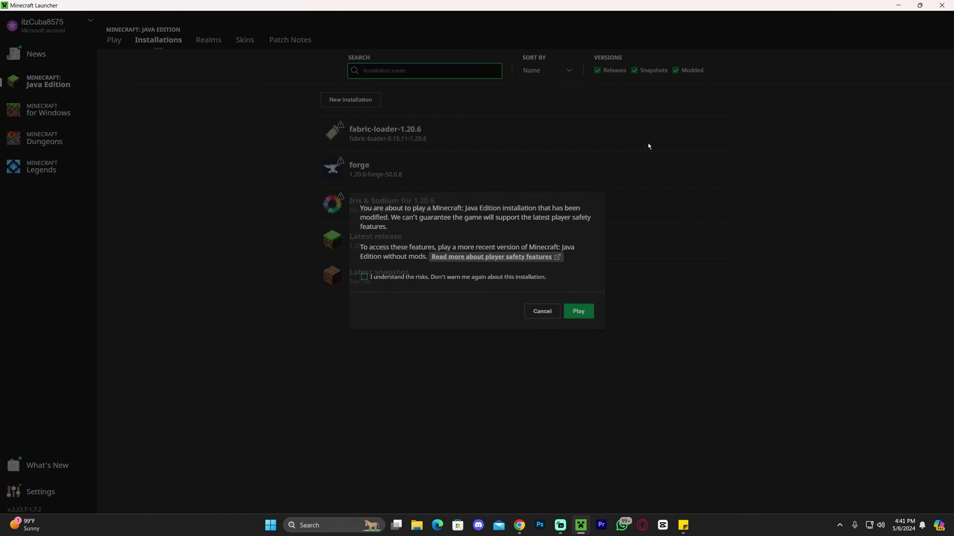
left_click(398, 279)
left_click(578, 312)
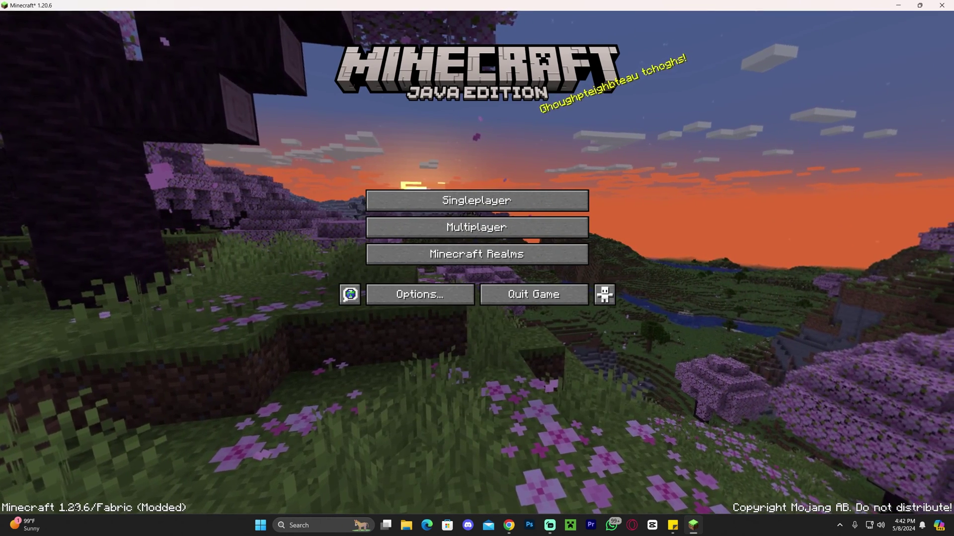
Load the singleplayer world New World (10) and walk around near the Nether portal with the minimap on
left_click(437, 201)
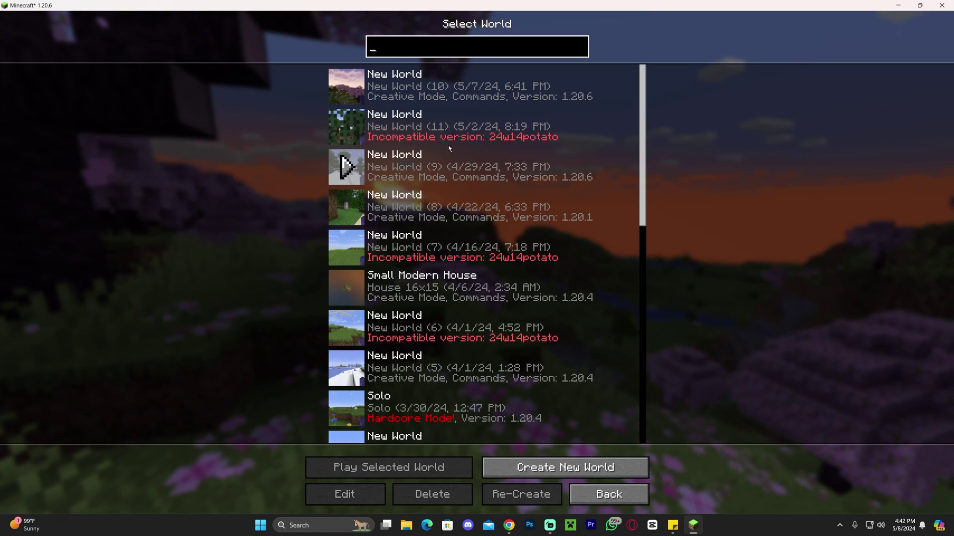
left_click(346, 85)
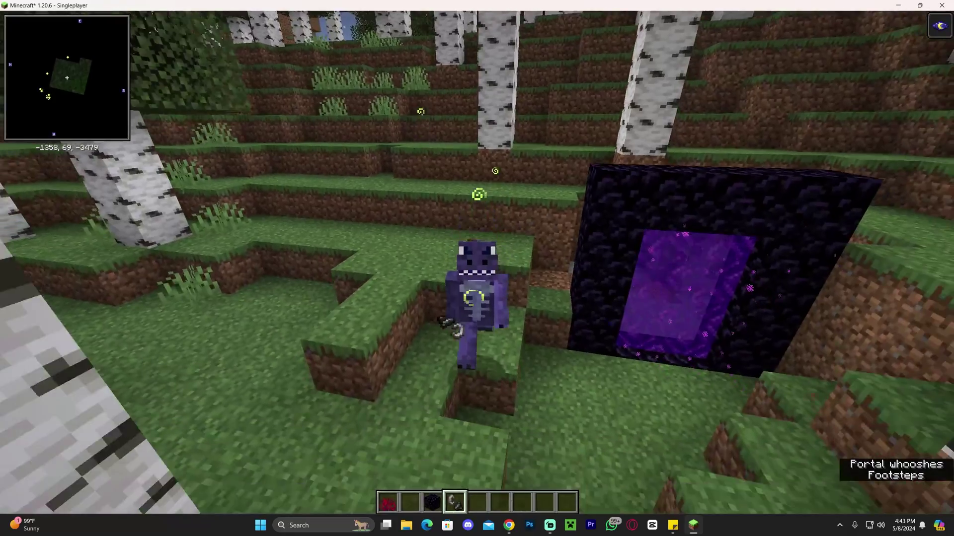
key("w")
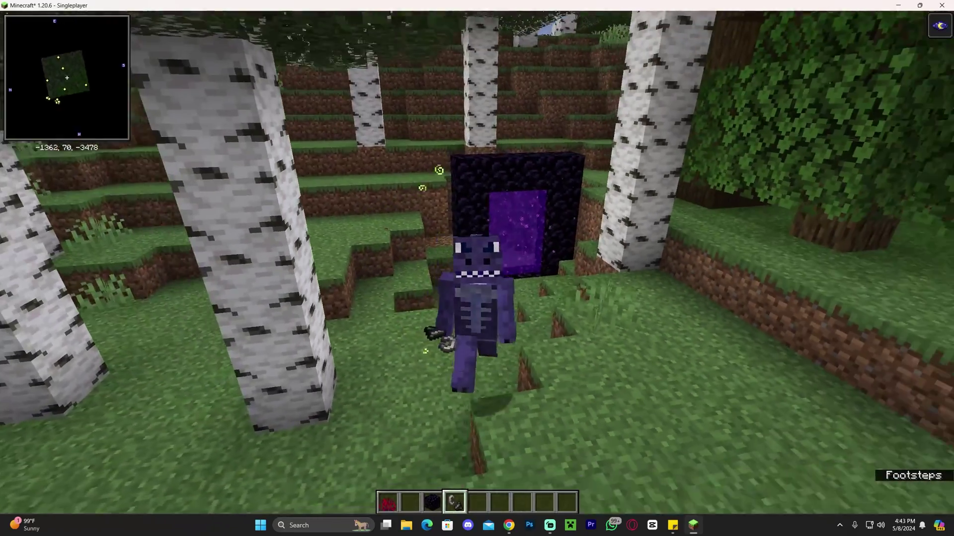
key("w")
left_click(477, 263)
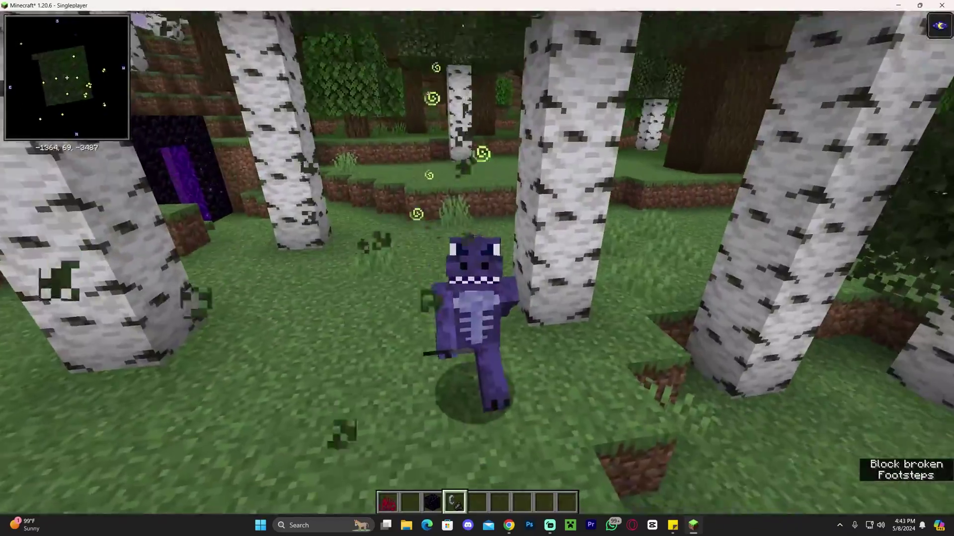
key("w")
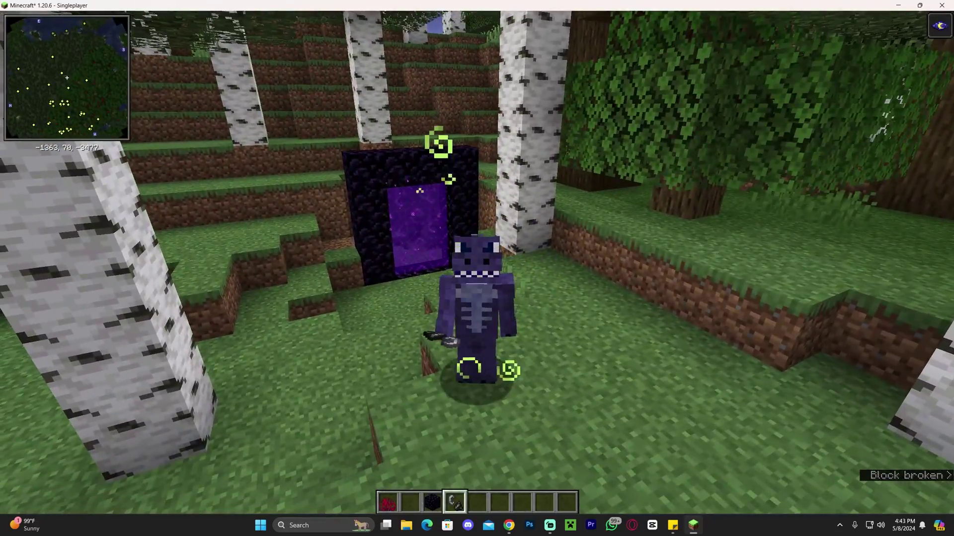
Open the minimap settings, reposition the minimap in the upper-left corner of the game view and confirm the placement
key("m")
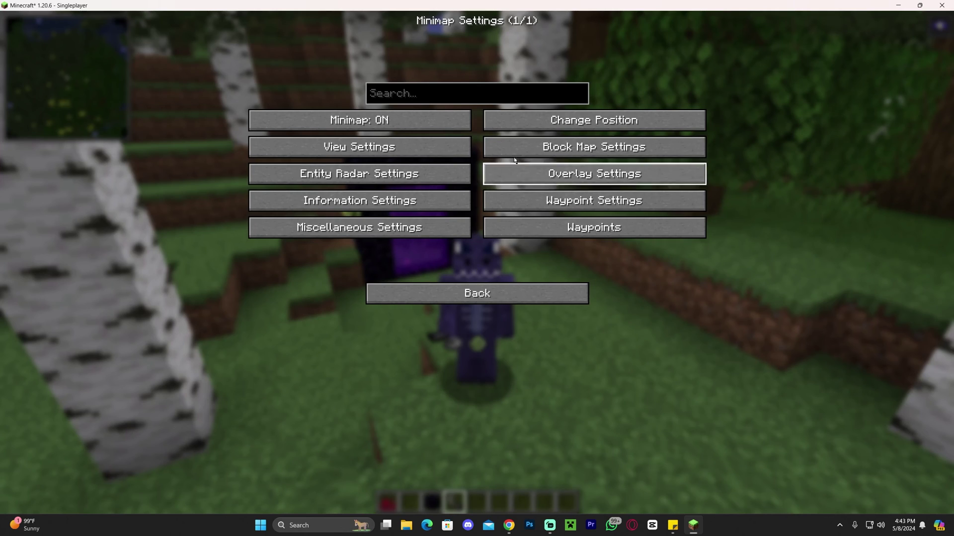
left_click(536, 124)
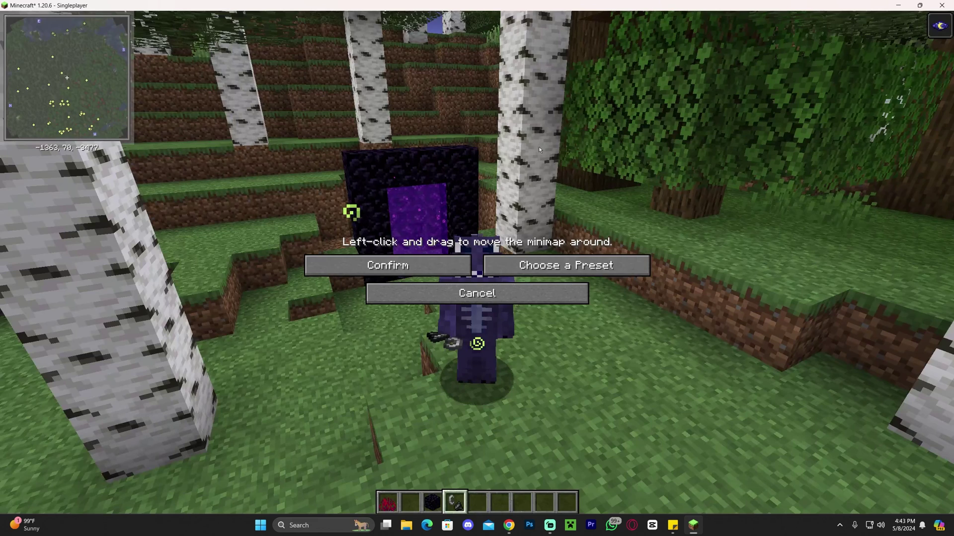
left_click_drag(902, 68, 35, 36)
left_click(348, 265)
key("Escape")
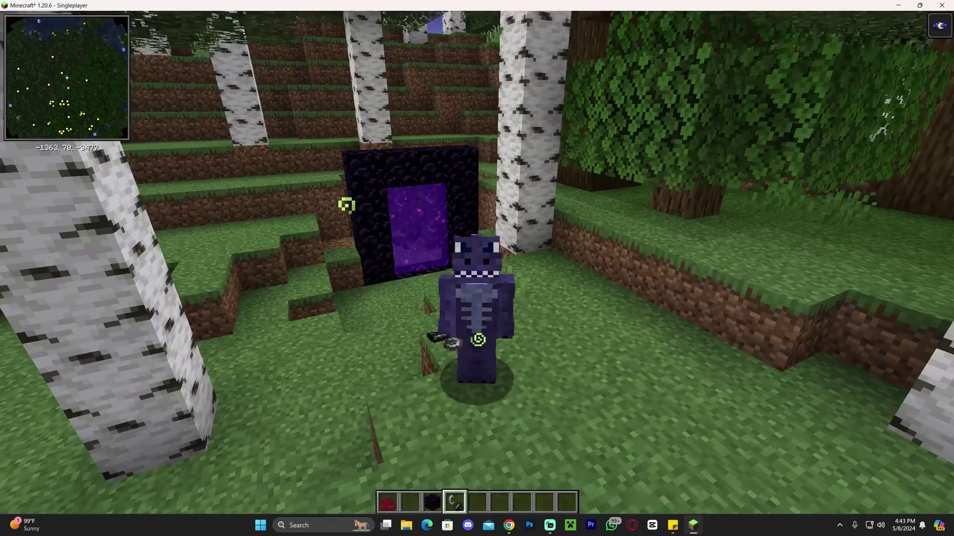
Walk through the birch forest to check how the minimap follows the player
key("w")
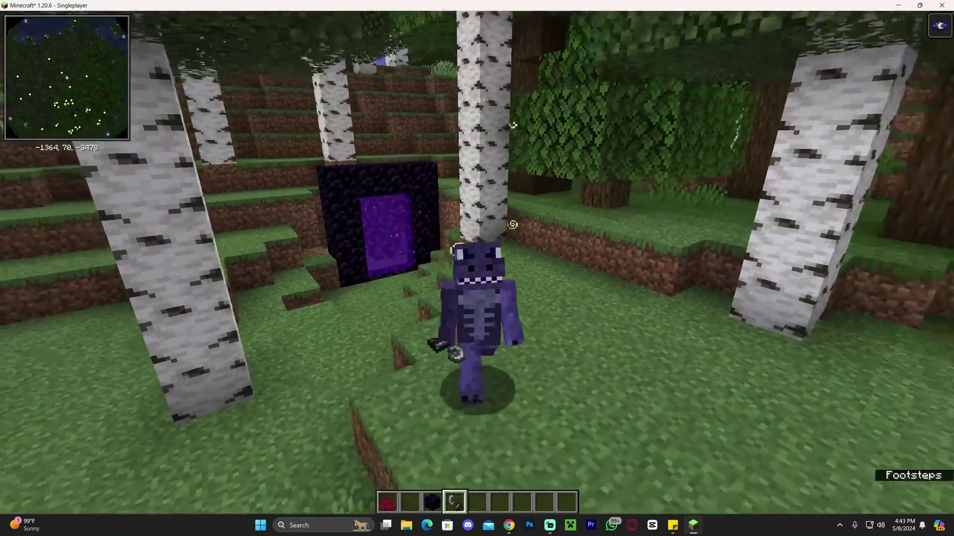
key("w")
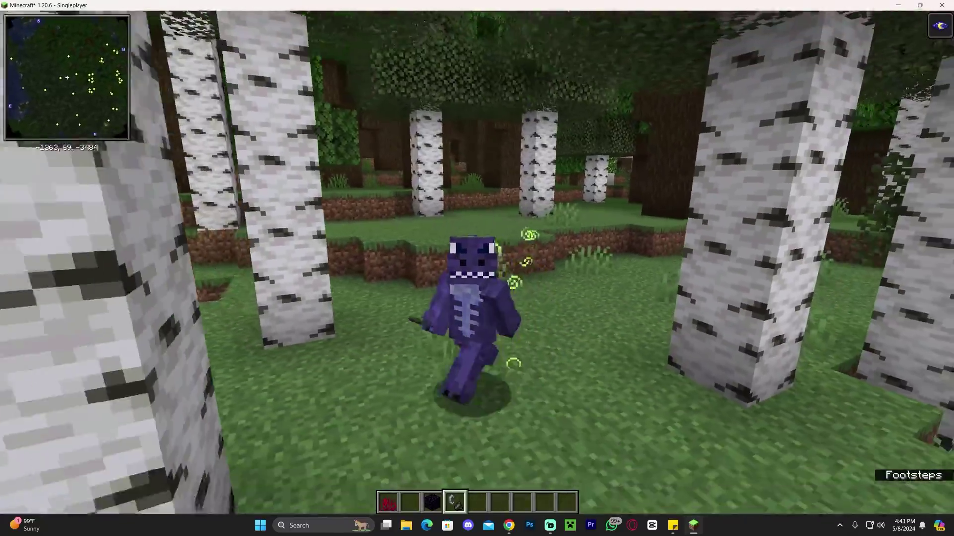